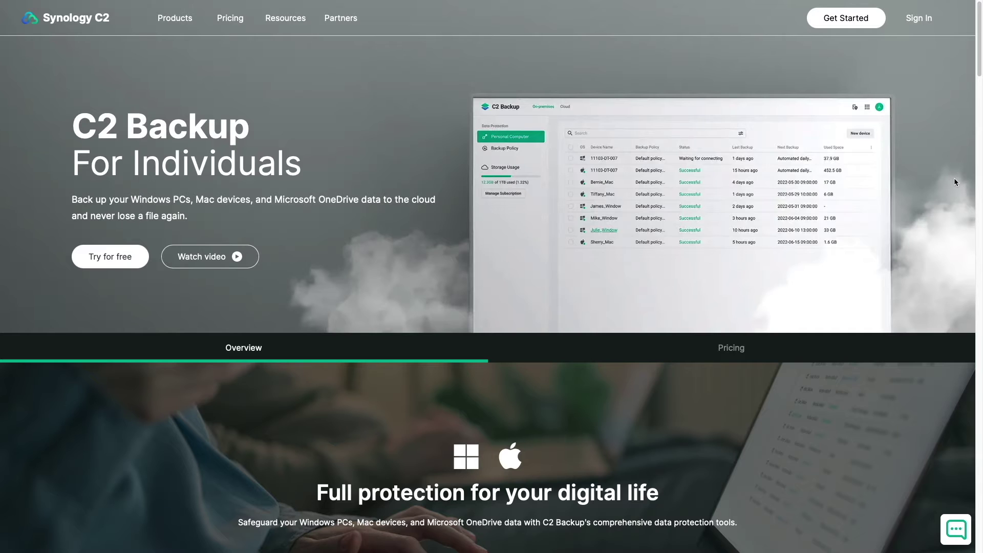
Start the C2 Backup Get Started flow to open the Synology Account sign-up form
left_click(862, 24)
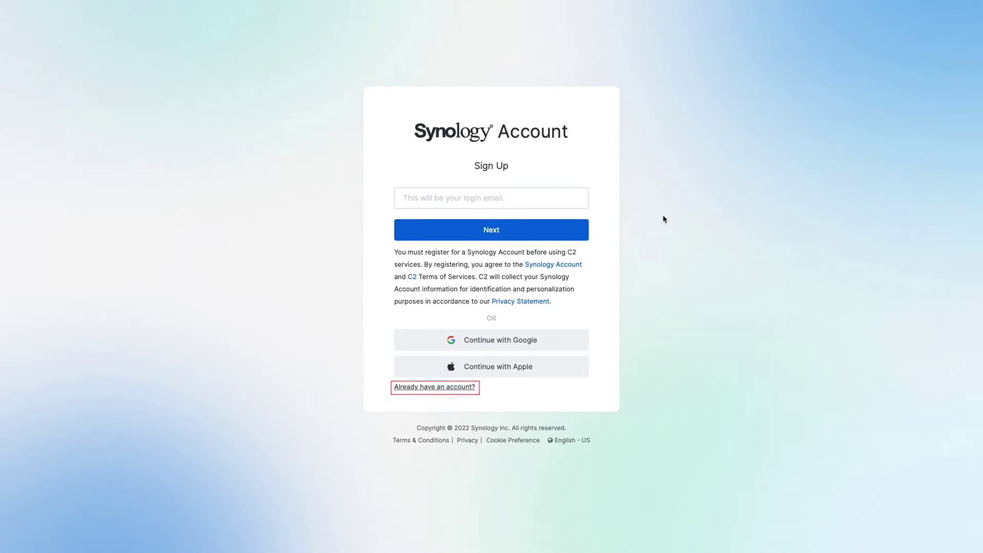
Sign in to the existing Synology Account with its e-mail address and saved password
left_click(461, 388)
key("ctrl+v")
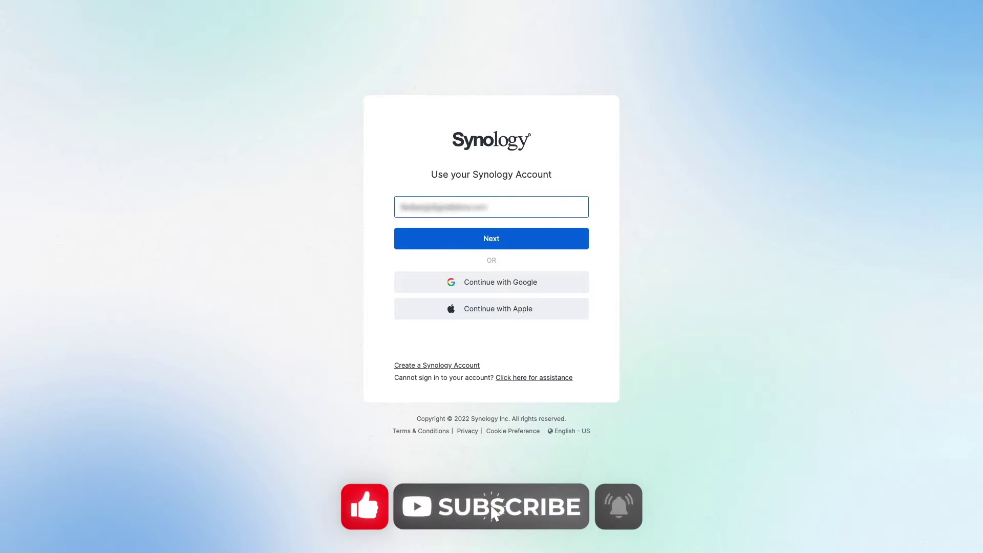
left_click(421, 238)
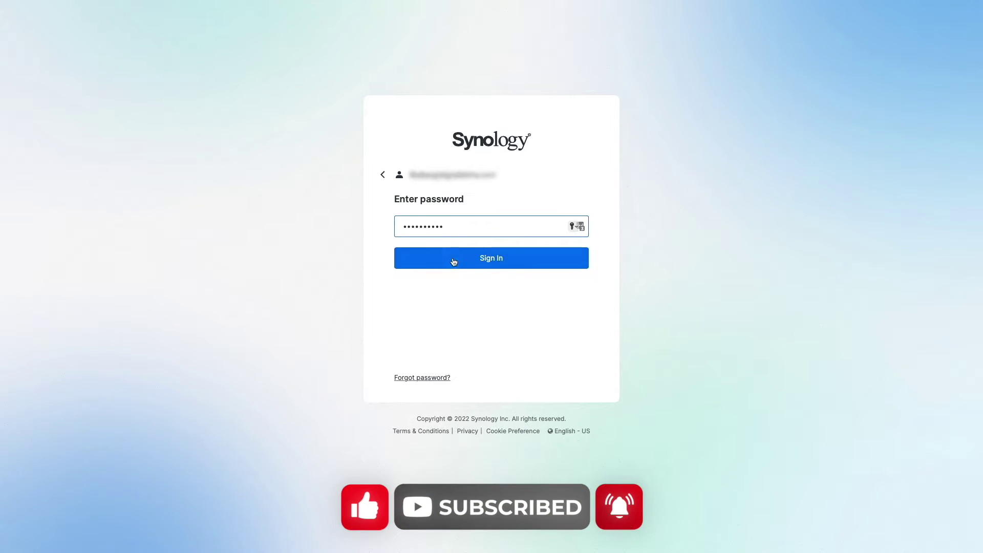
left_click(453, 260)
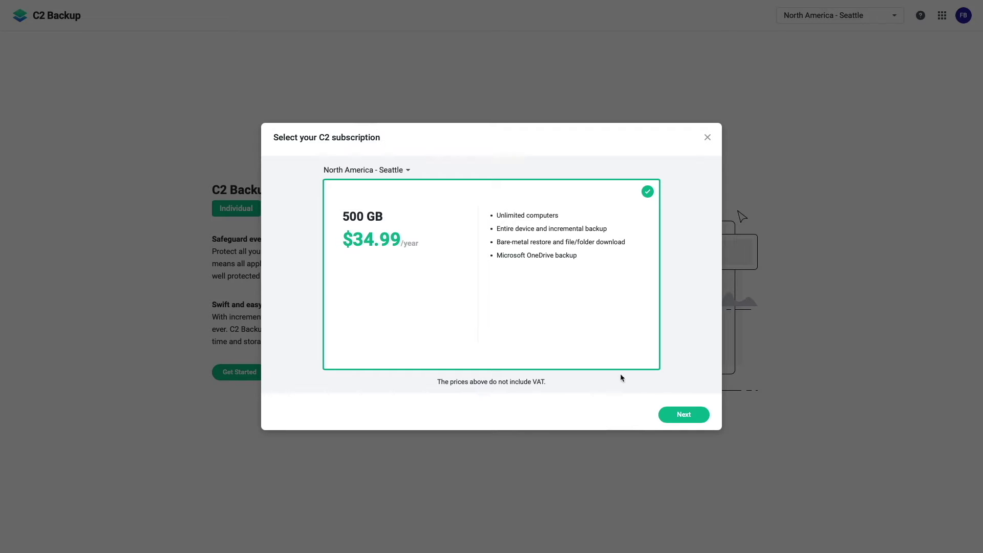
Continue with the 500 GB annual plan, then back out, declining the special offer
left_click(665, 415)
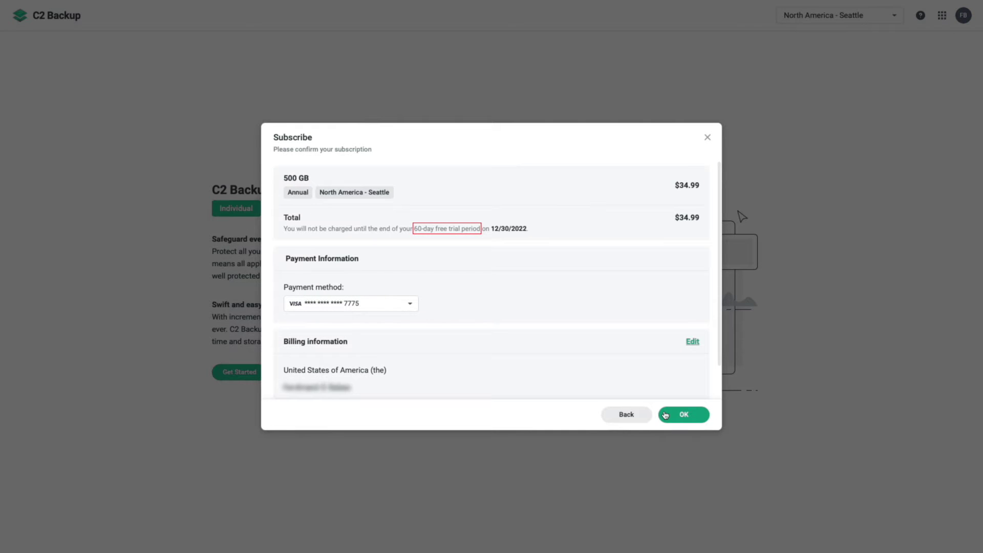
left_click(708, 138)
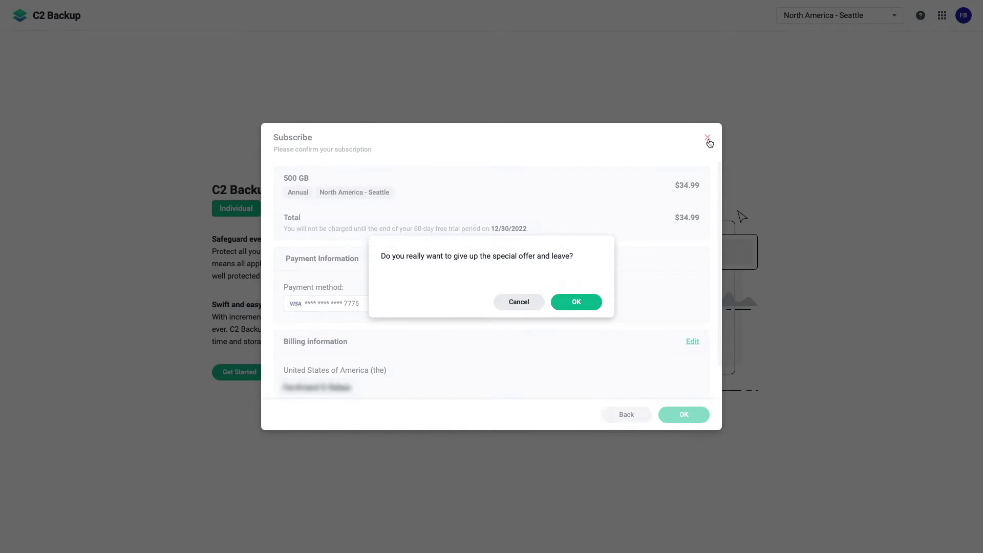
left_click(593, 303)
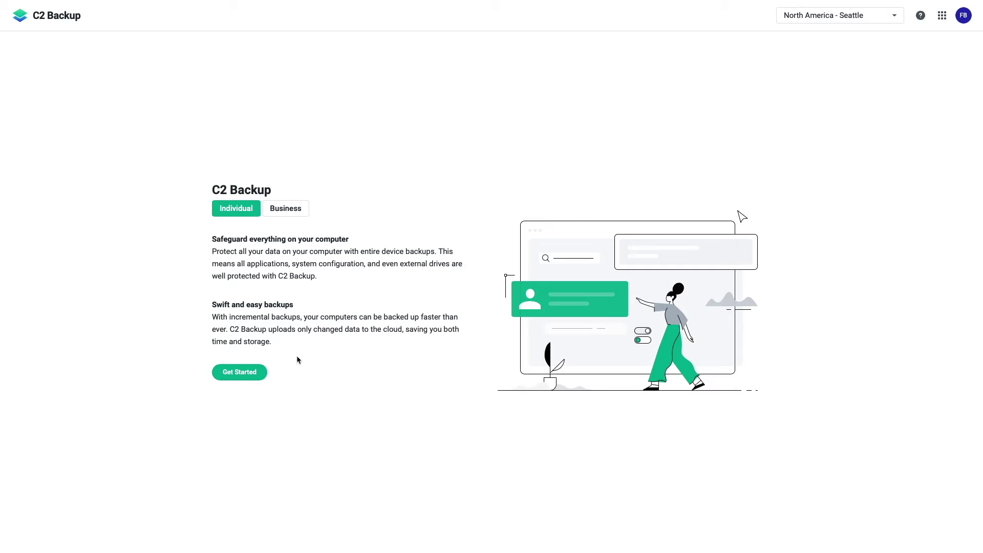
Reopen the plan choices, select an annual plan and close the subscription confirmation
left_click(266, 373)
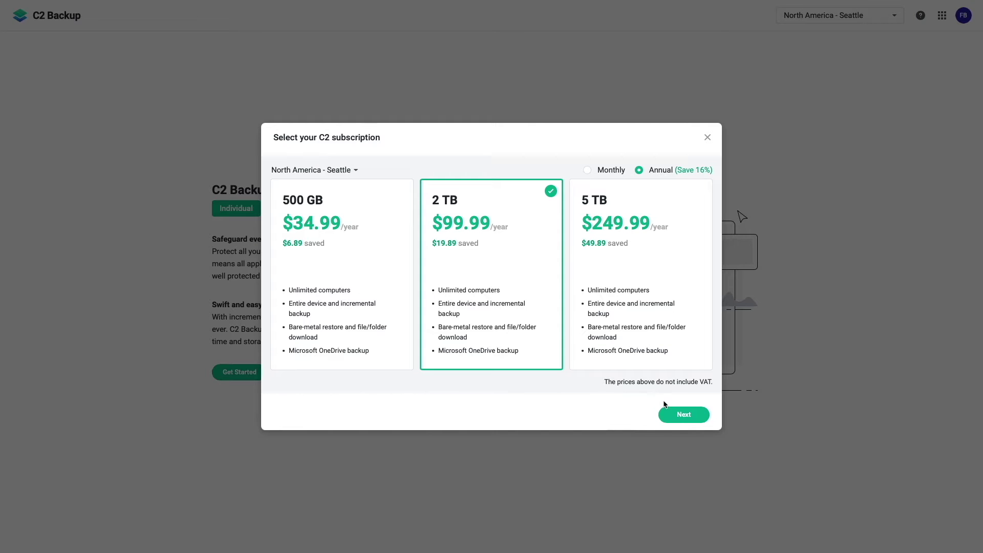
left_click(702, 417)
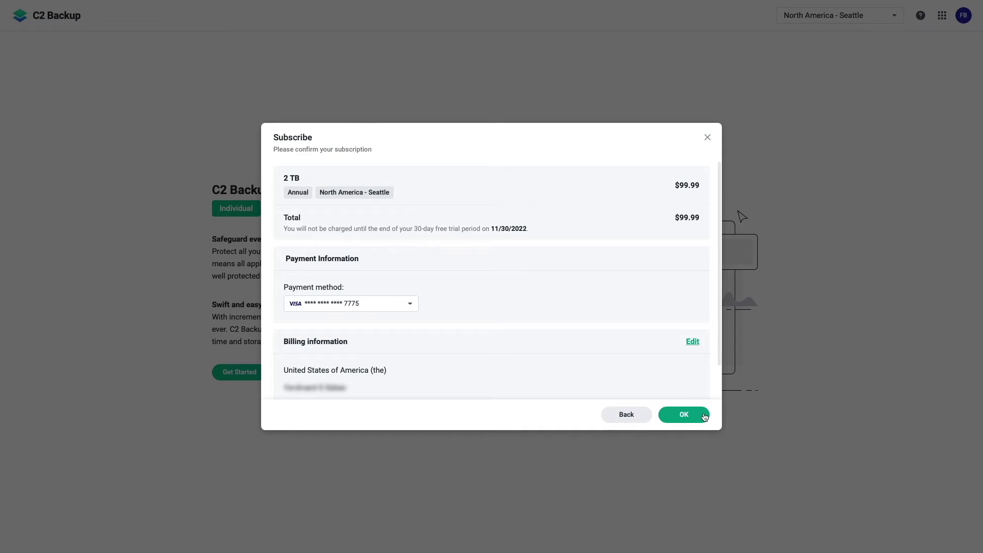
left_click(708, 141)
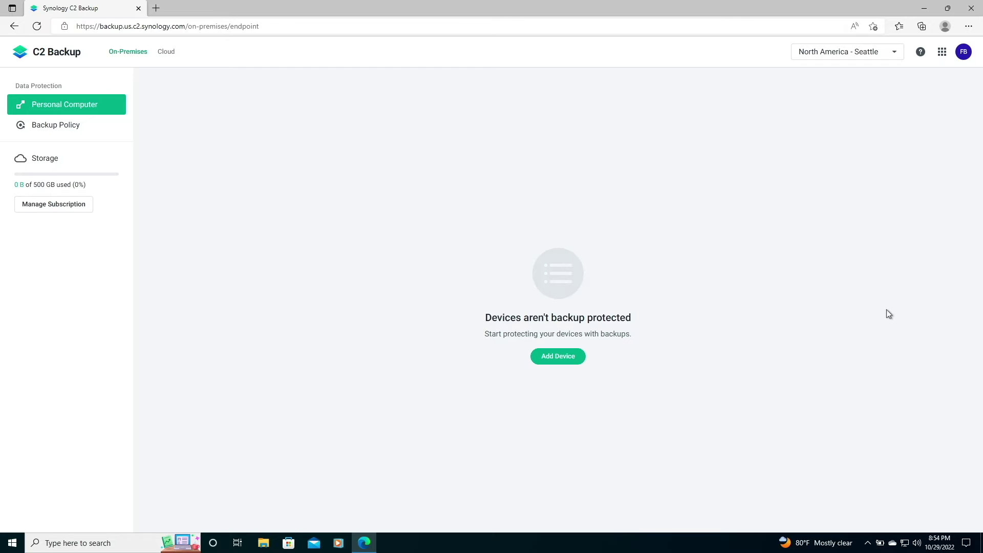
left_click(54, 204)
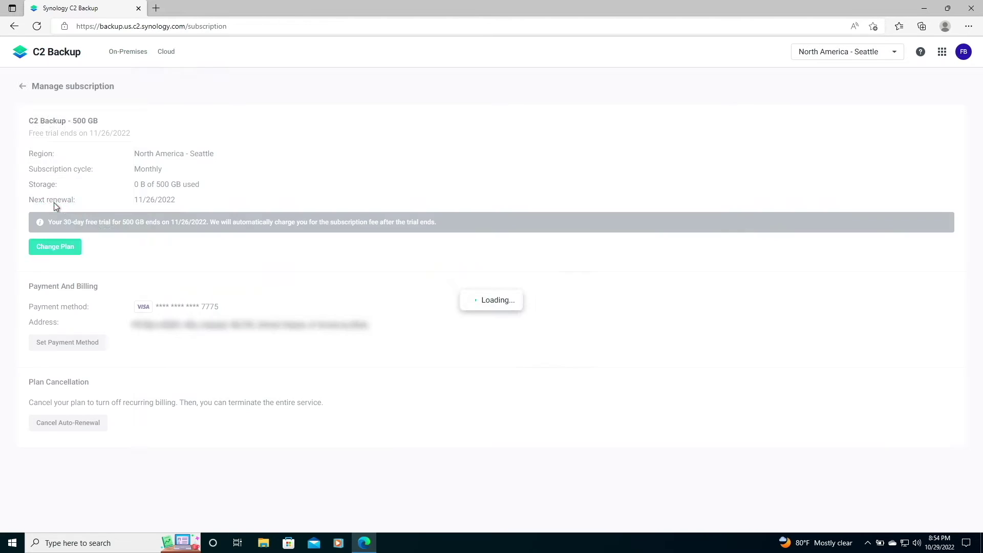
left_click(23, 86)
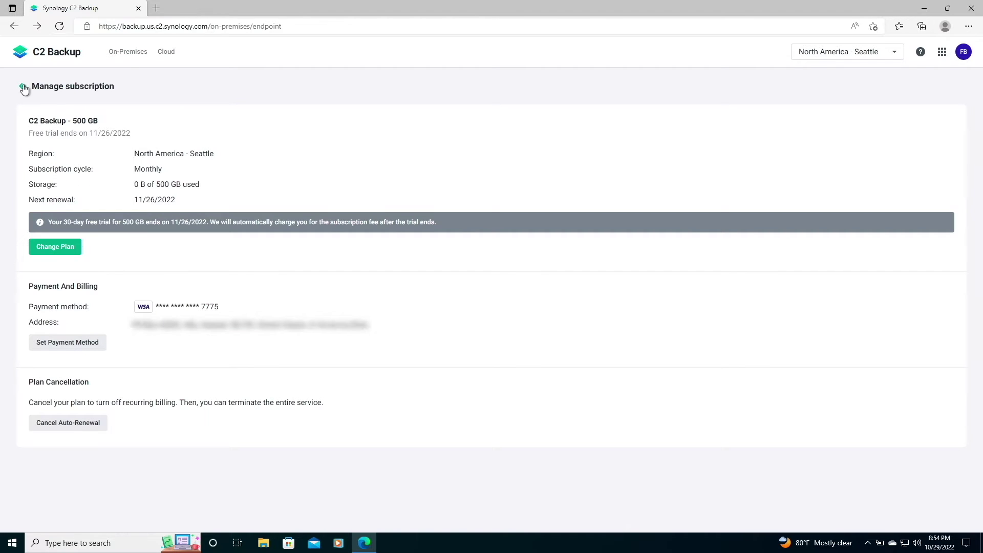
left_click(56, 131)
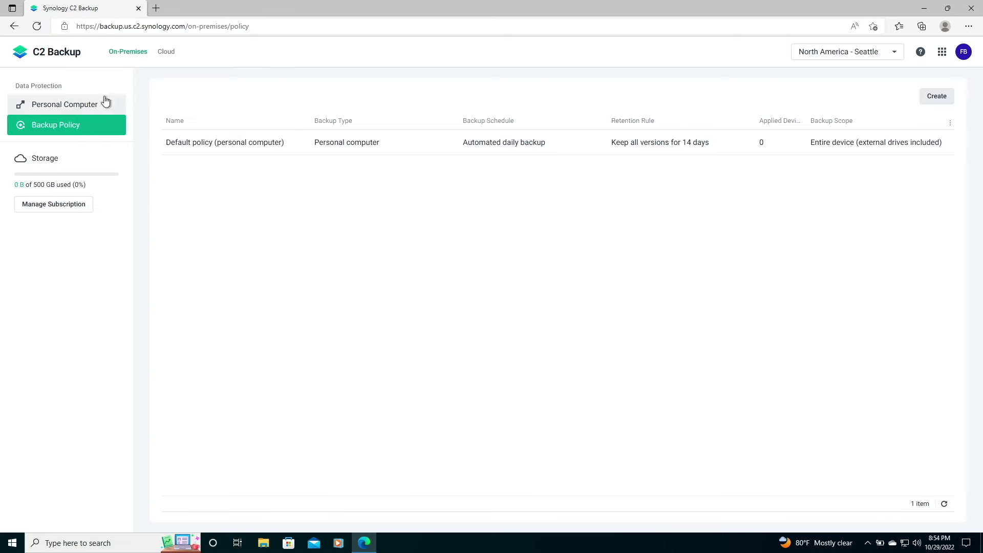
left_click(165, 53)
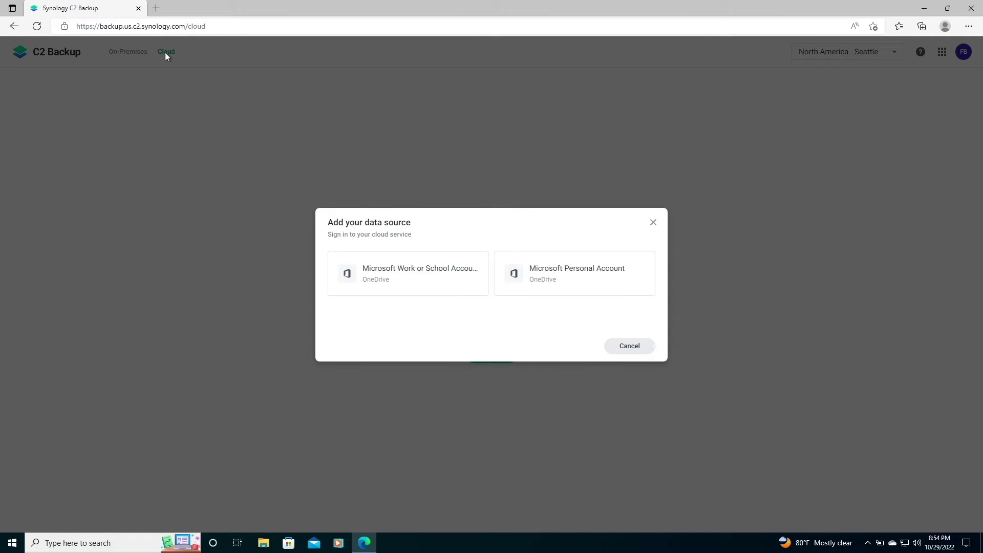
left_click(645, 350)
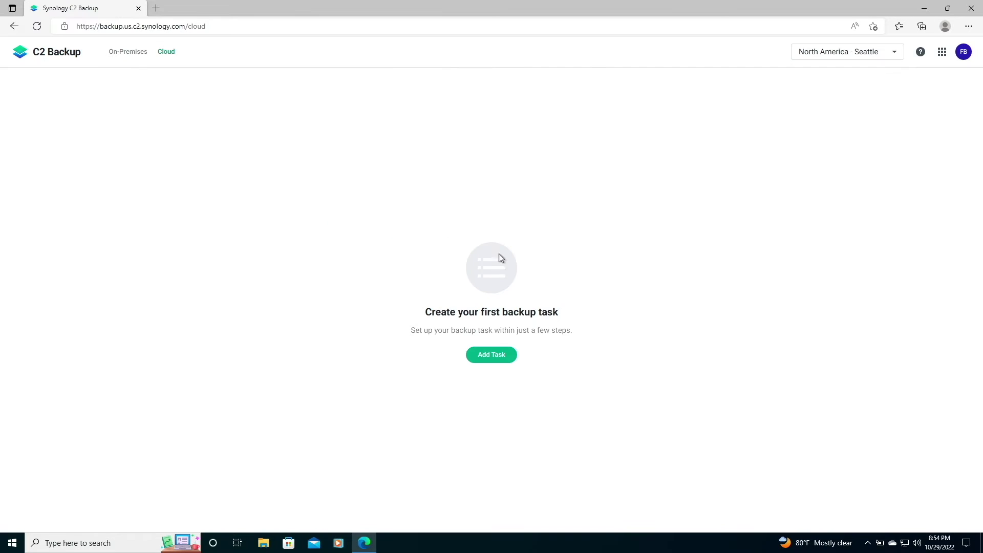
left_click(128, 52)
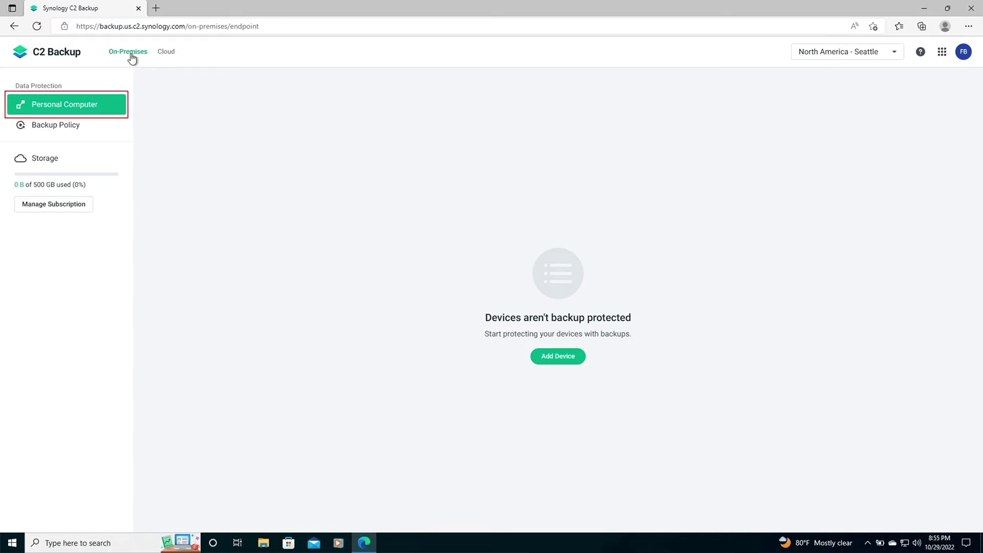
Add a new device and download the Windows 64-bit C2 Backup agent installer
left_click(584, 357)
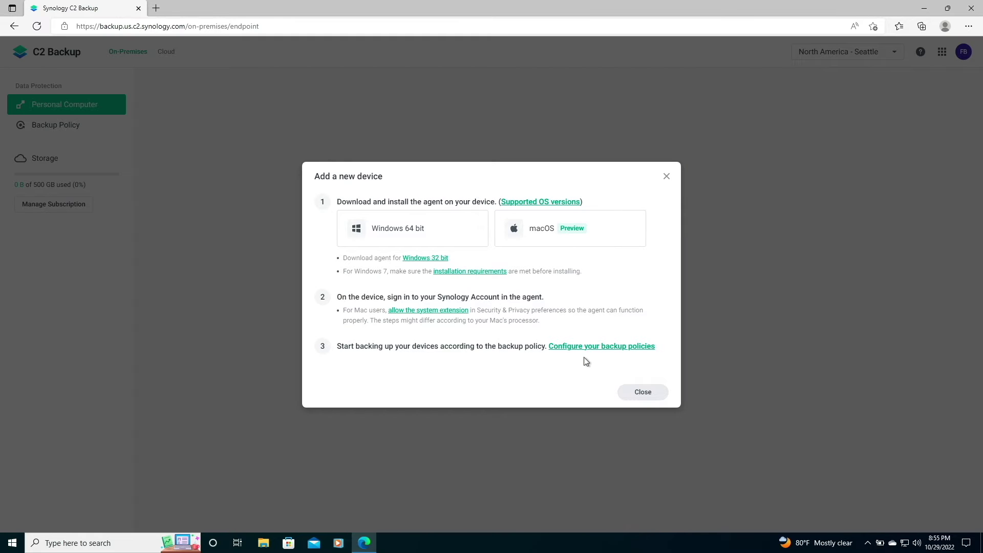
left_click(472, 240)
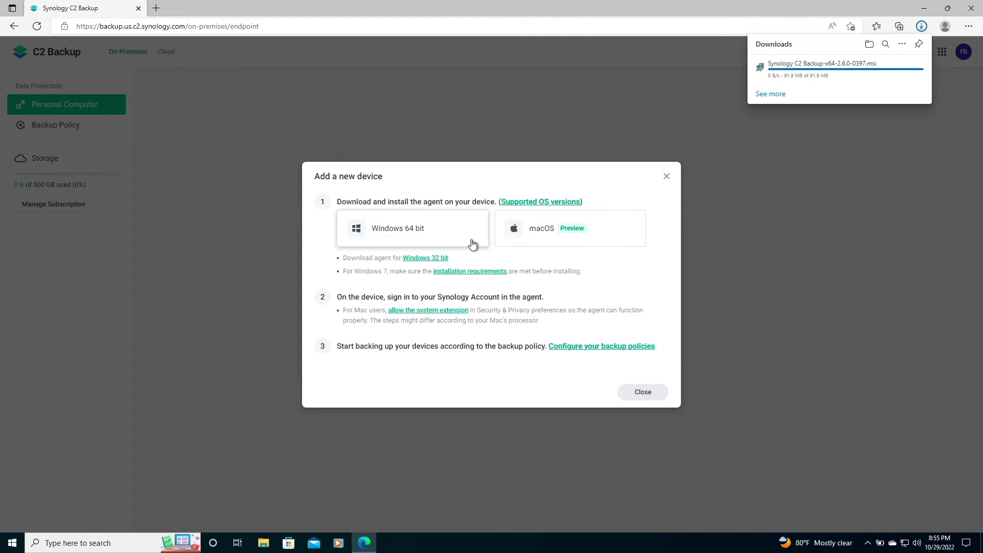
left_click(778, 72)
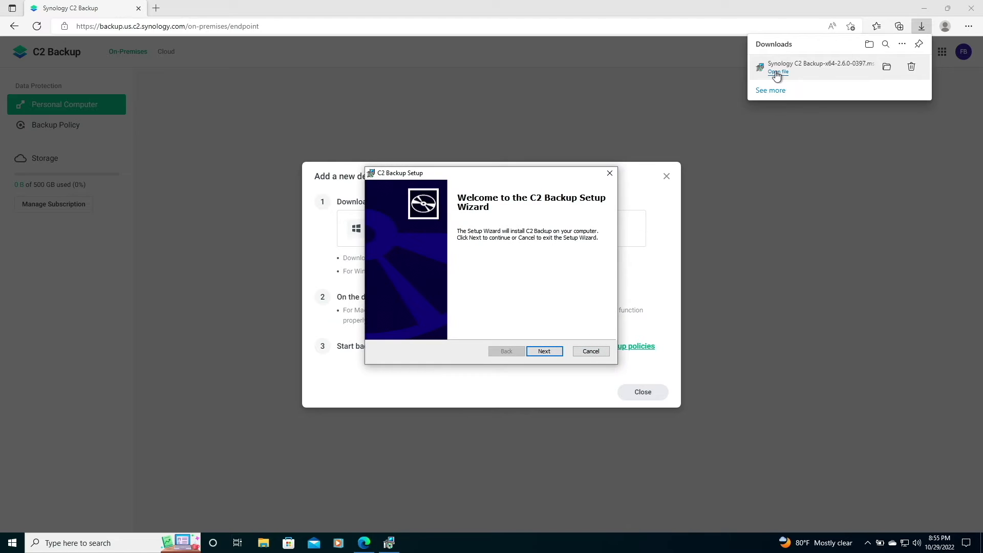
Install the agent: accept the license, allow changes, and finish to launch it
left_click(545, 351)
left_click(495, 313)
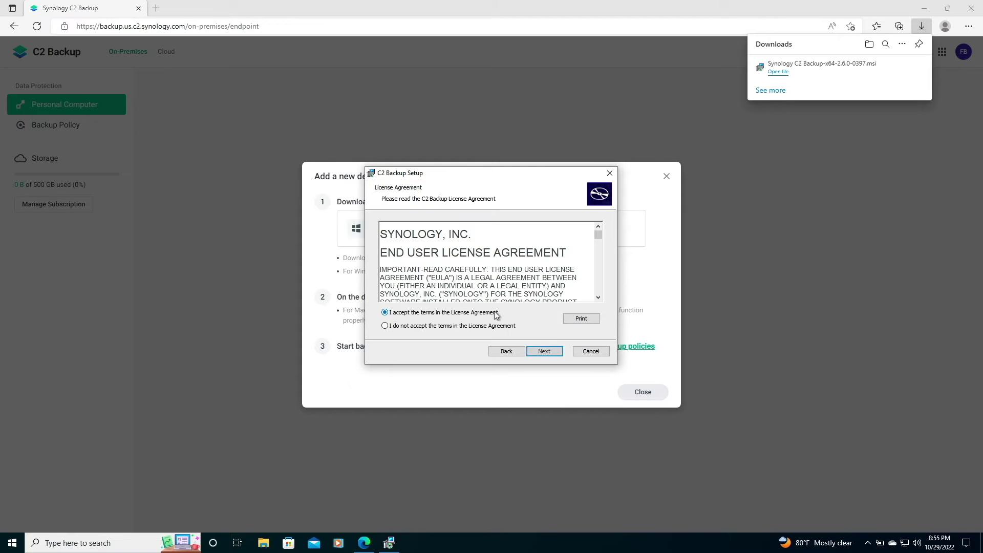
left_click(559, 351)
left_click(558, 352)
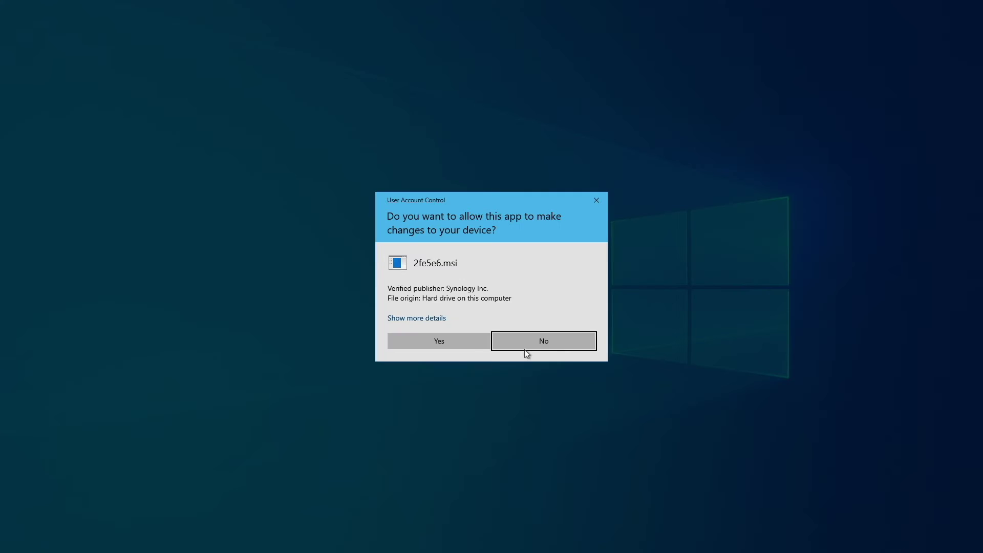
left_click(472, 342)
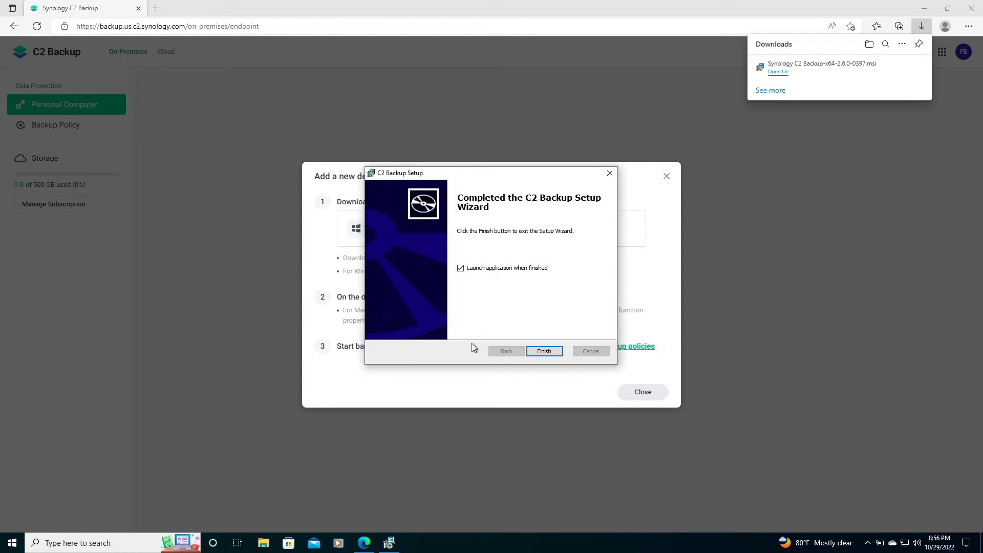
left_click(556, 352)
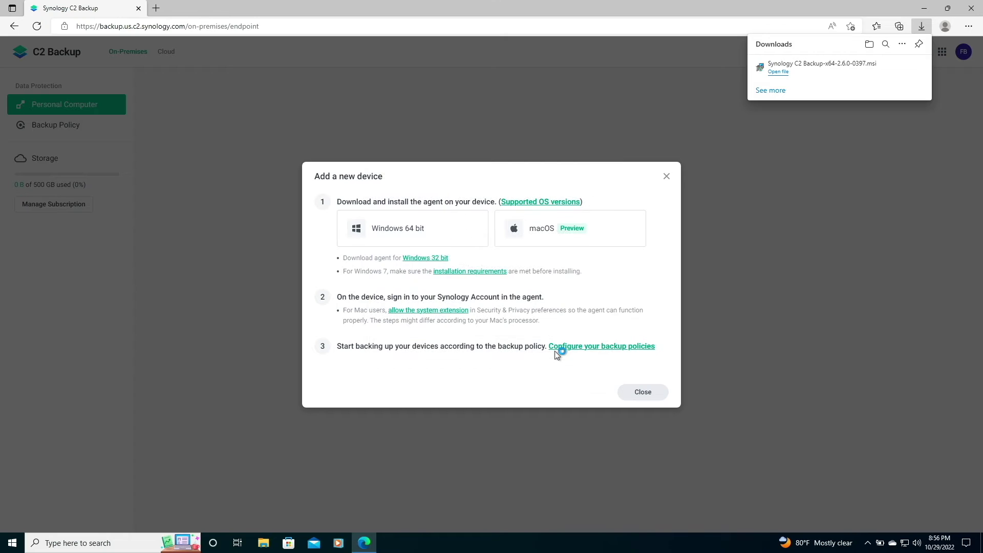
Connect the agent with the Synology Account and start backing up this PC immediately
left_click(519, 359)
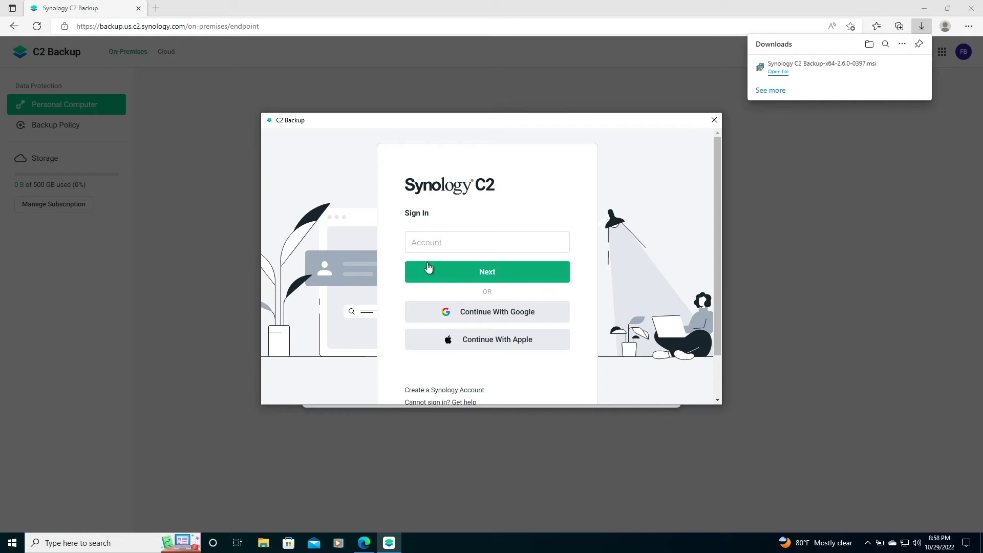
left_click(425, 244)
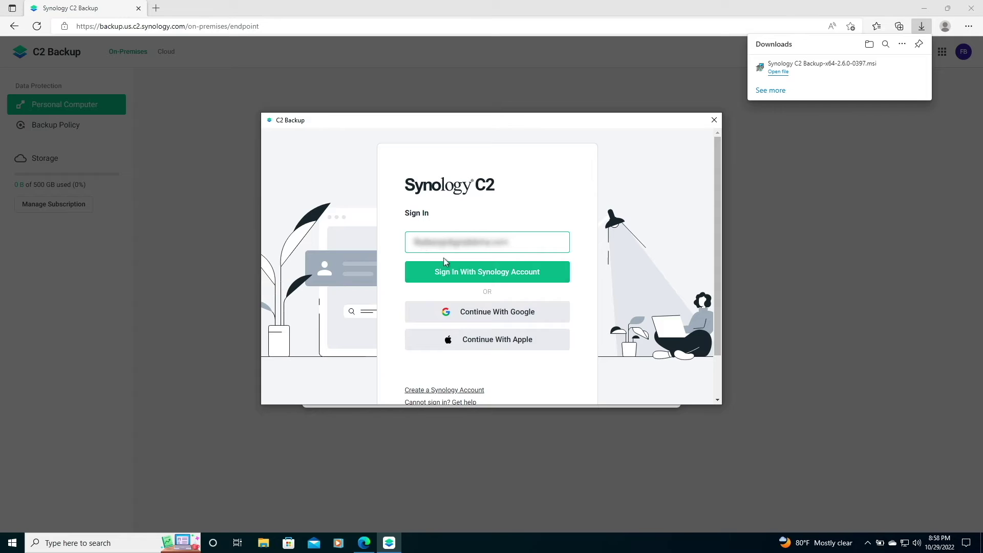
left_click(468, 272)
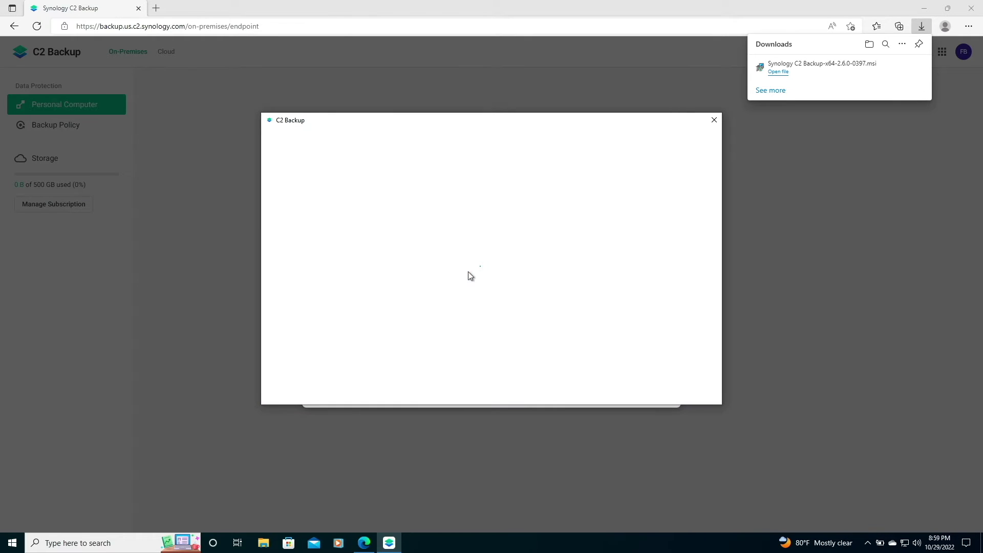
left_click(505, 375)
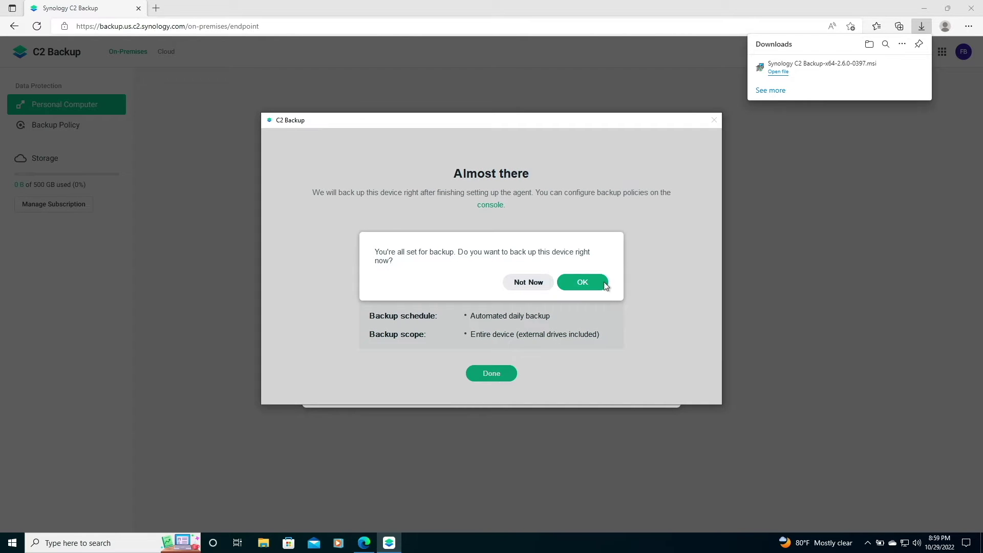
left_click(604, 283)
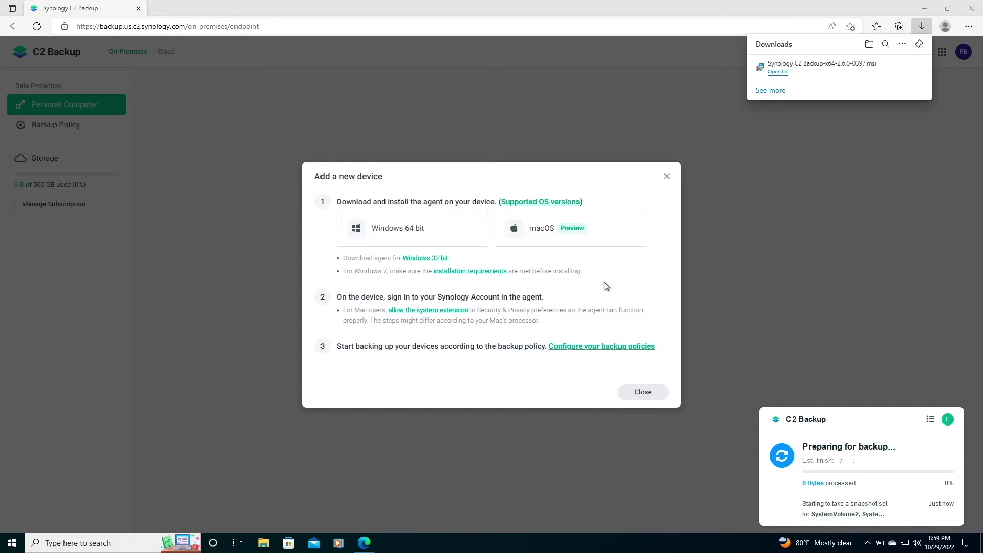
left_click(925, 30)
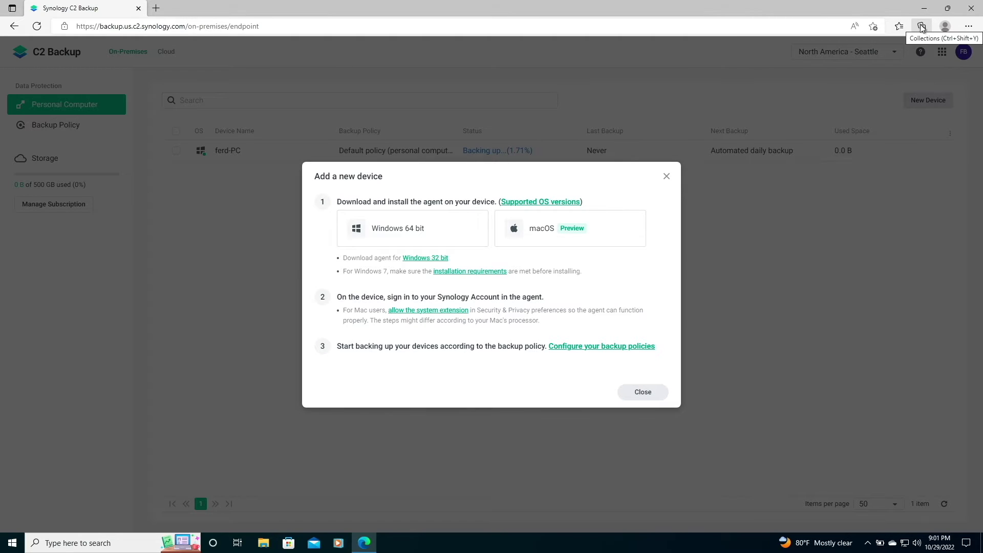
Close the Add a new device instructions and check backup progress from the tray's C2 Backup icon
left_click(654, 393)
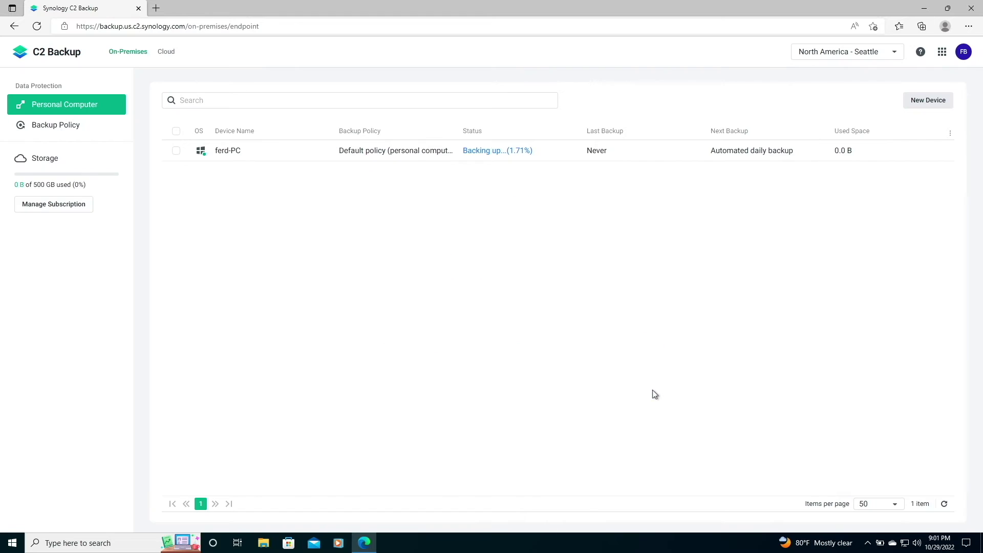
left_click(868, 543)
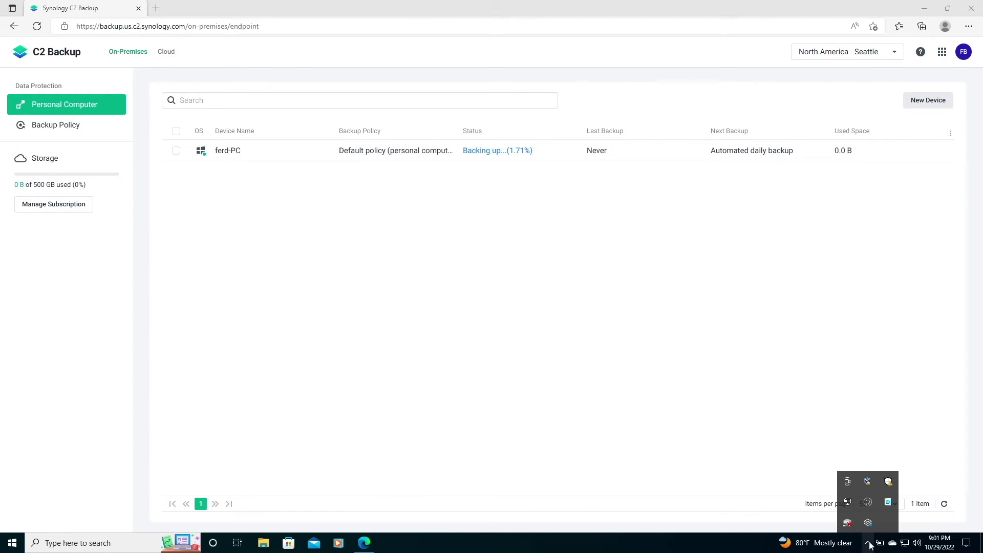
left_click(869, 527)
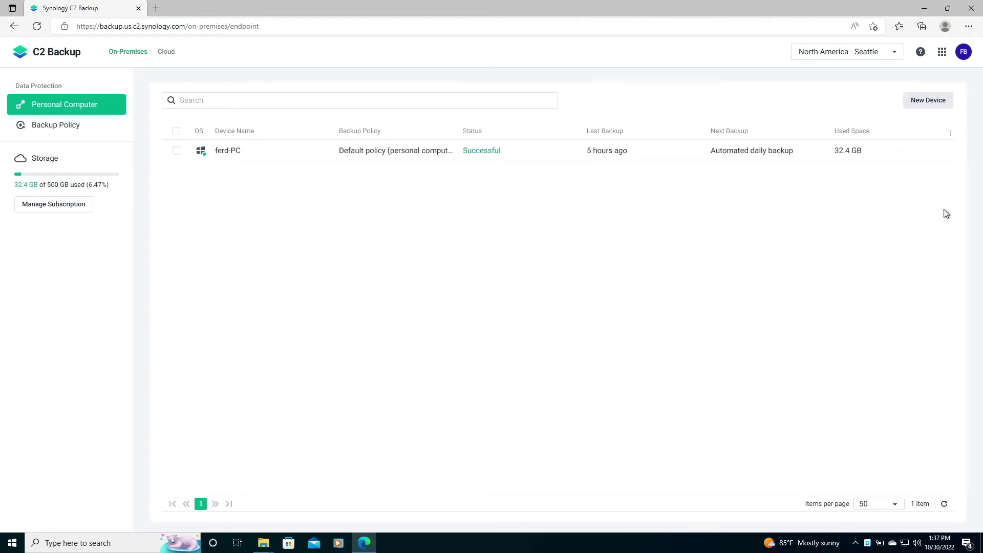
Open ferd-PC's backup in the Recovery Portal and unlock it with the C2 encryption key
left_click(941, 151)
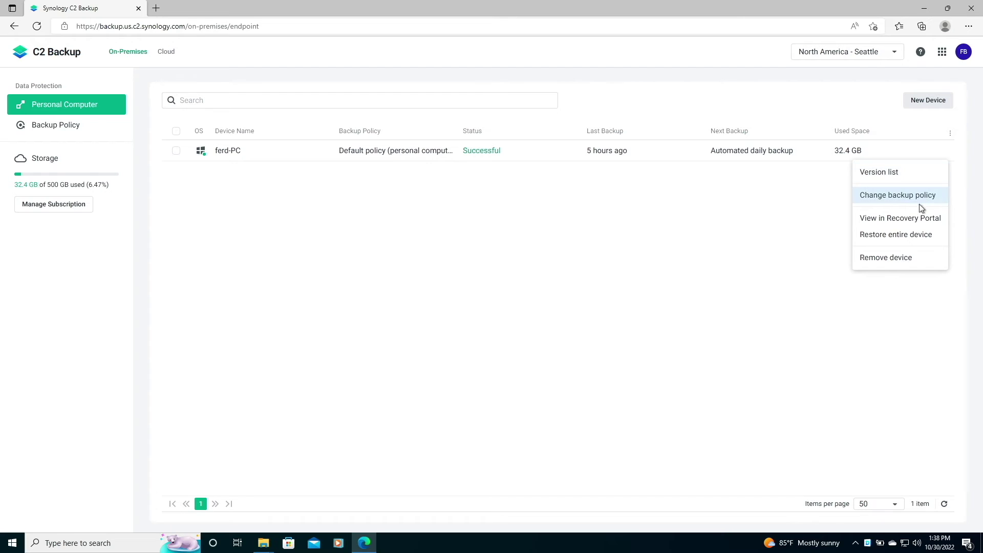
left_click(918, 218)
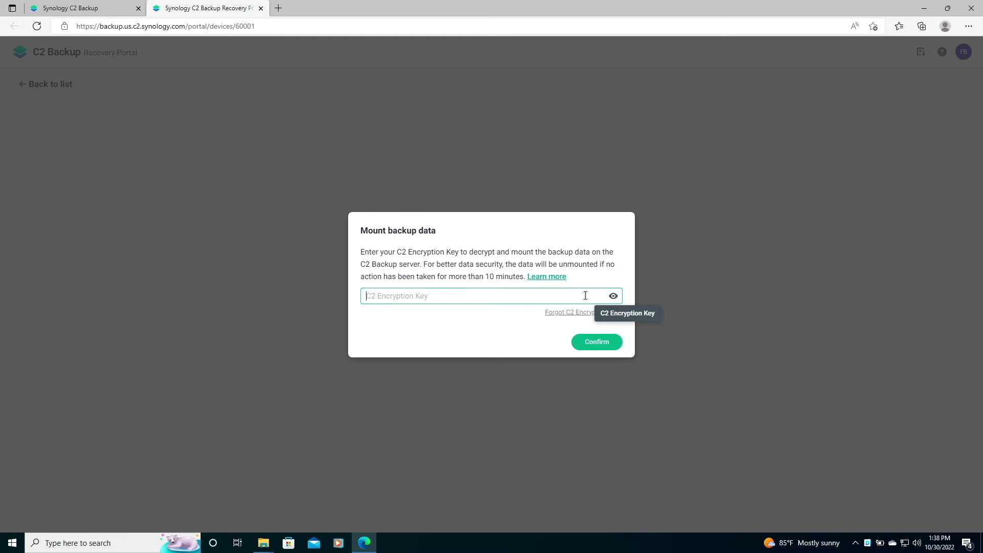
key("ctrl+v")
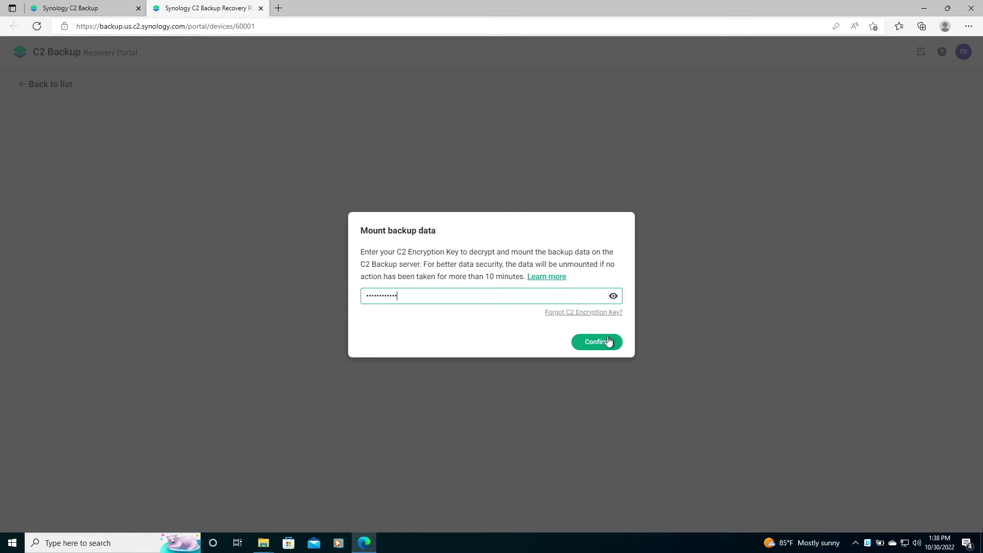
left_click(608, 341)
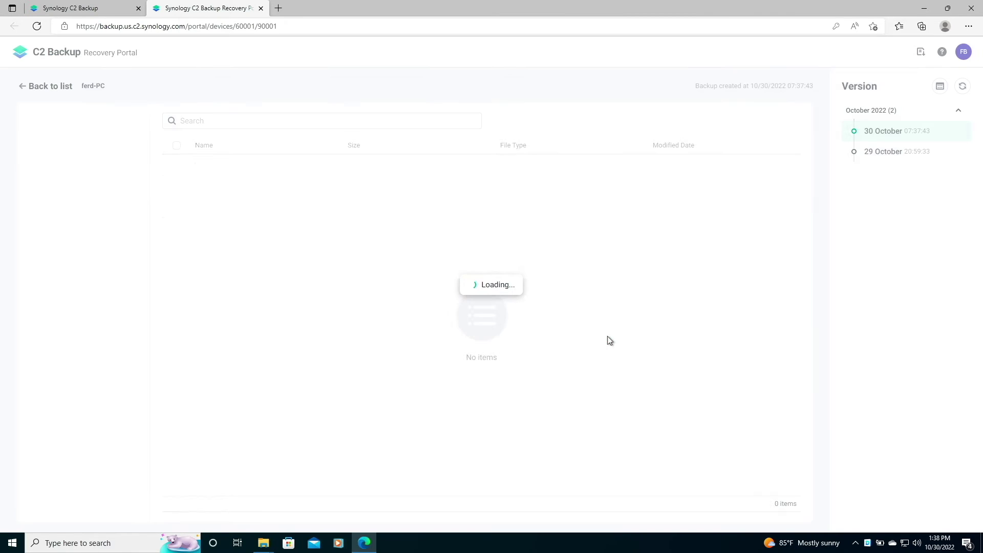
Pick the 30 October version and browse to C: > Users > user > Documents > SyncthingTest
left_click(877, 154)
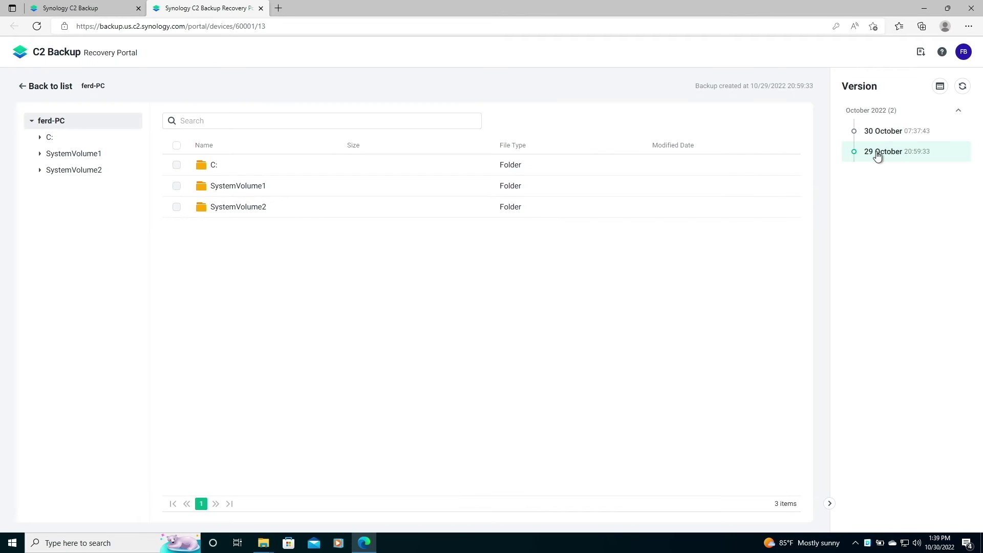
left_click(880, 134)
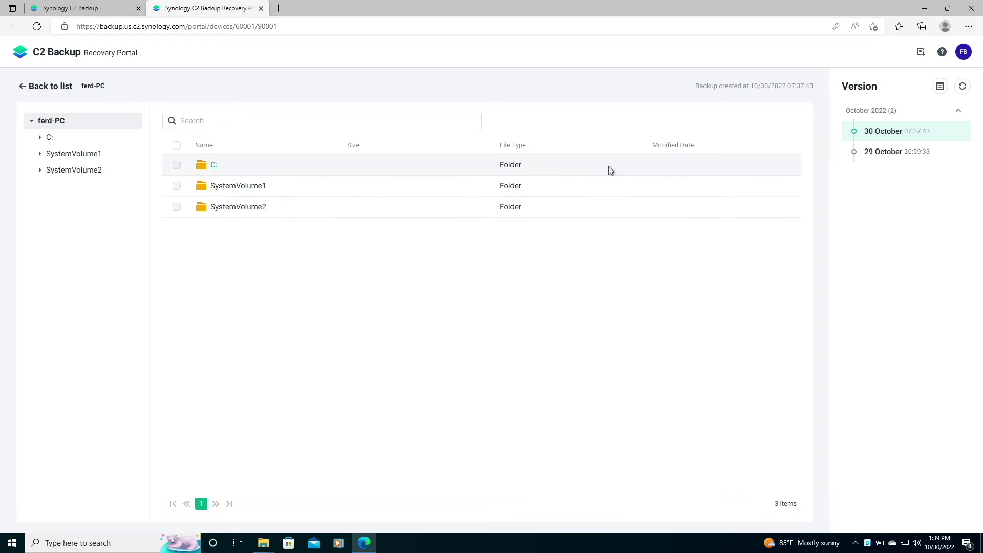
left_click(215, 168)
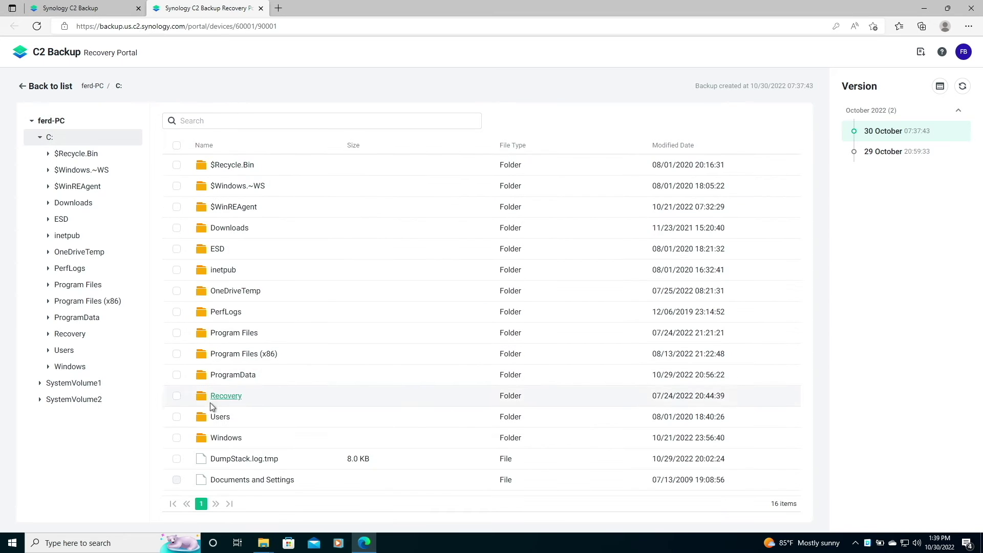
left_click(218, 417)
left_click(219, 188)
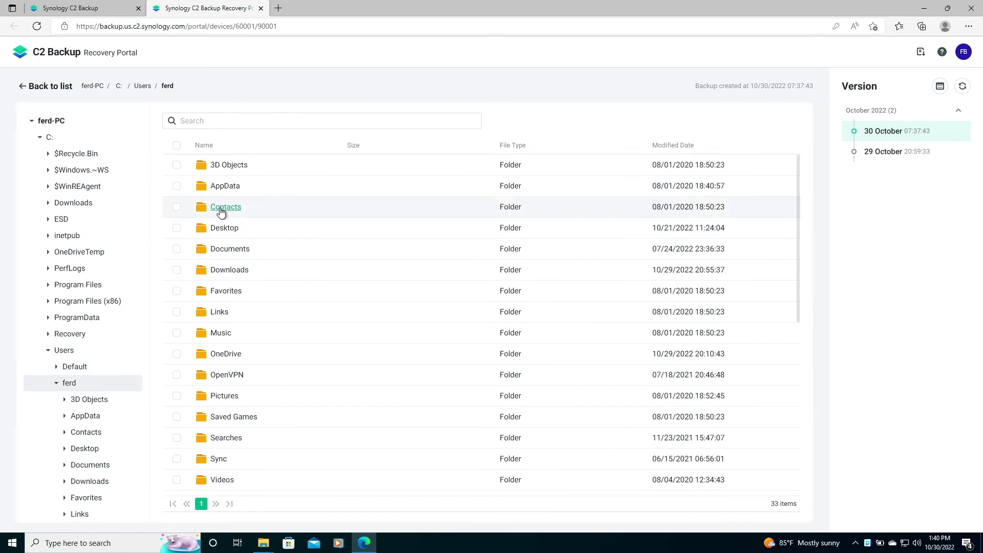
left_click(233, 249)
left_click(231, 165)
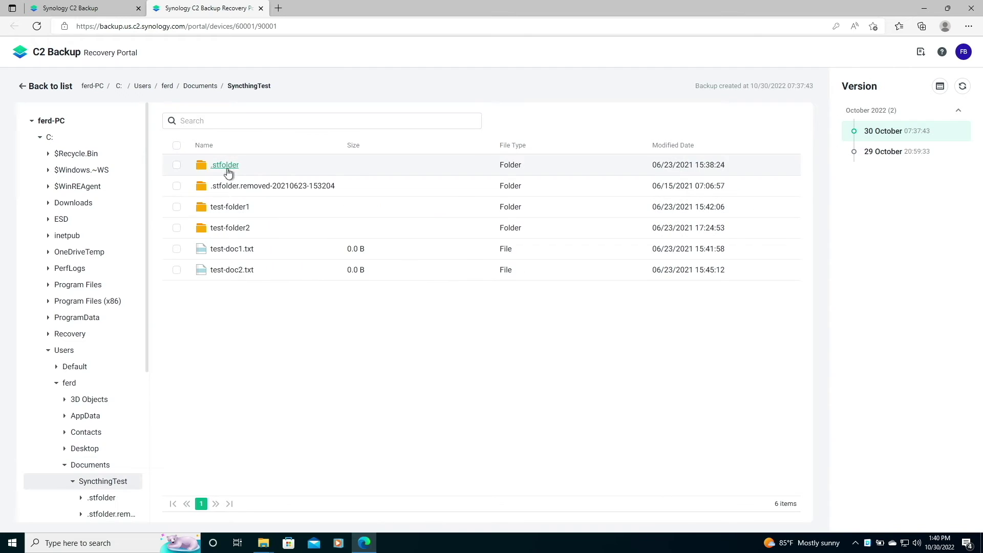
Download test-doc1.txt and show it in its download folder
left_click(177, 250)
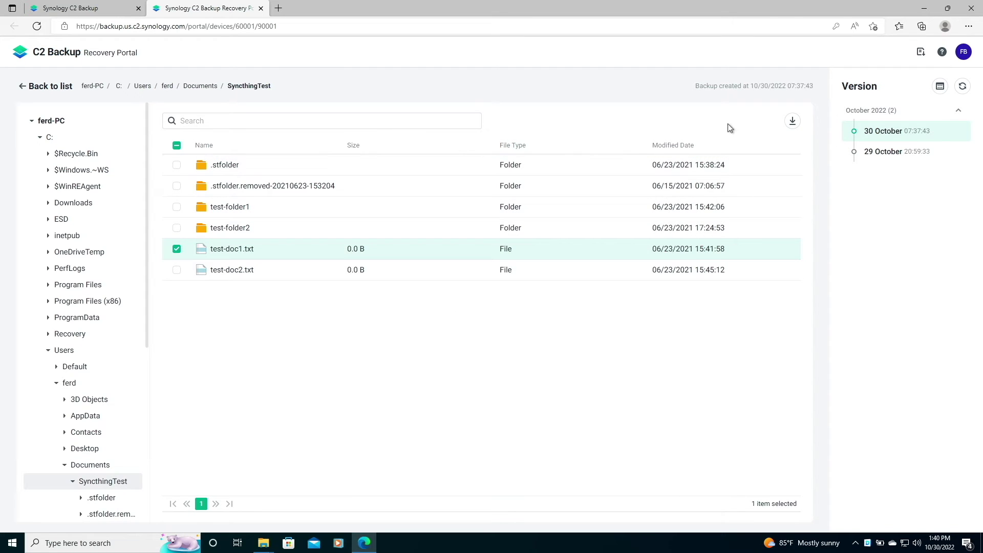
left_click(791, 122)
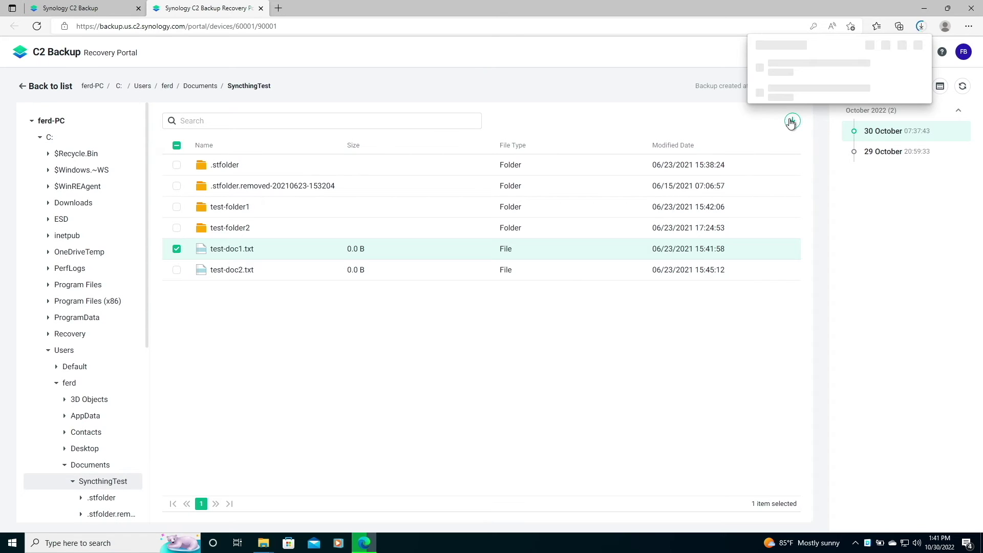
mouse_move(820, 67)
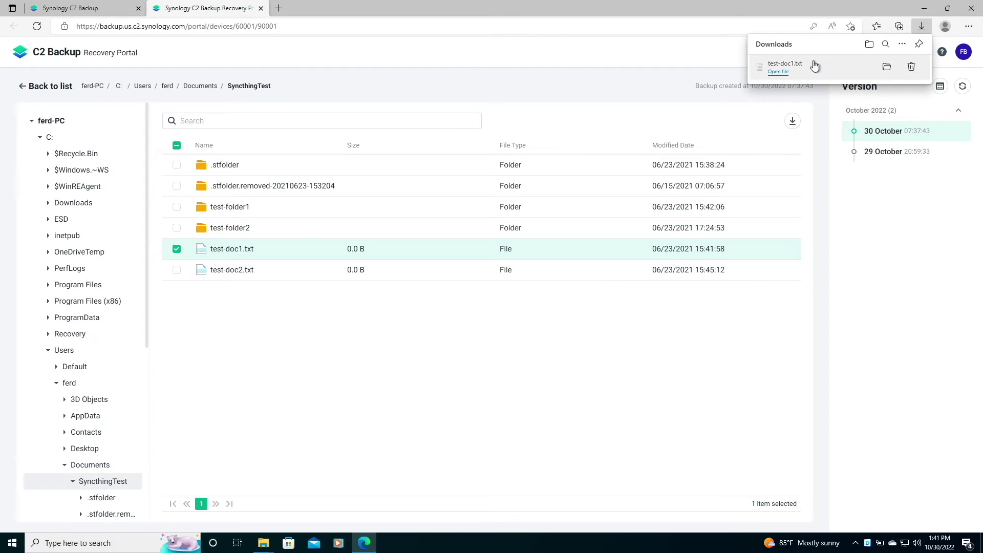
left_click(886, 69)
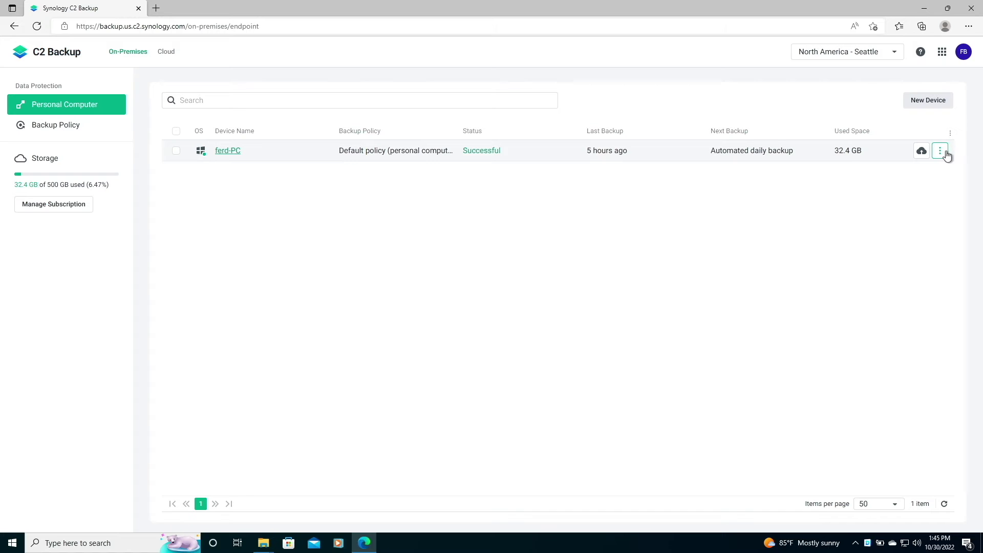
Choose Restore entire device and download the Windows 64-bit Recovery Media Creator package
left_click(944, 152)
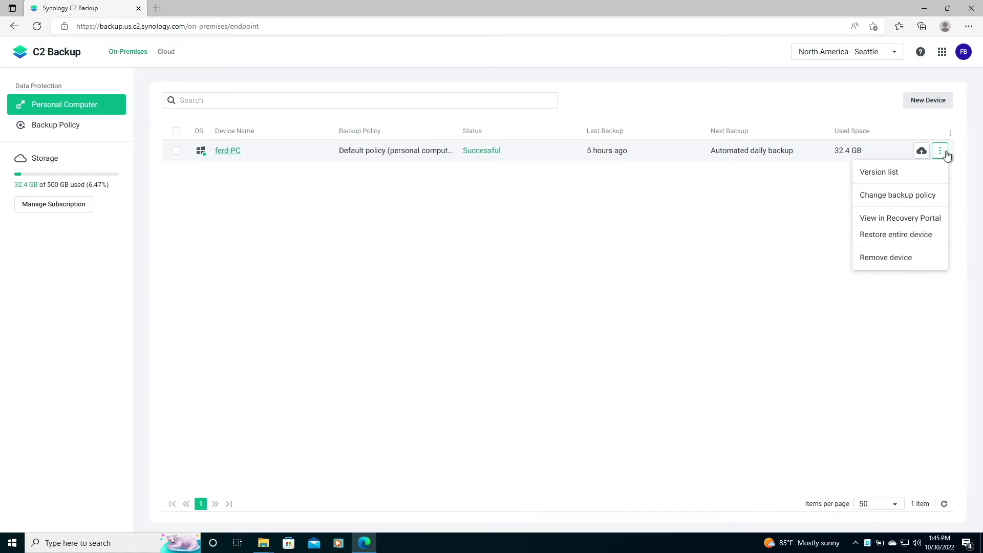
left_click(920, 236)
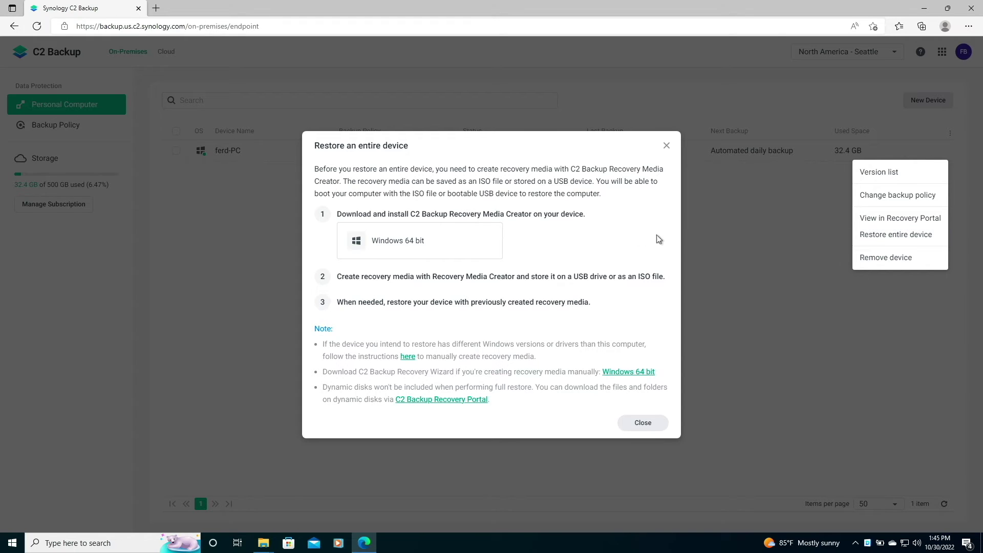
left_click(412, 242)
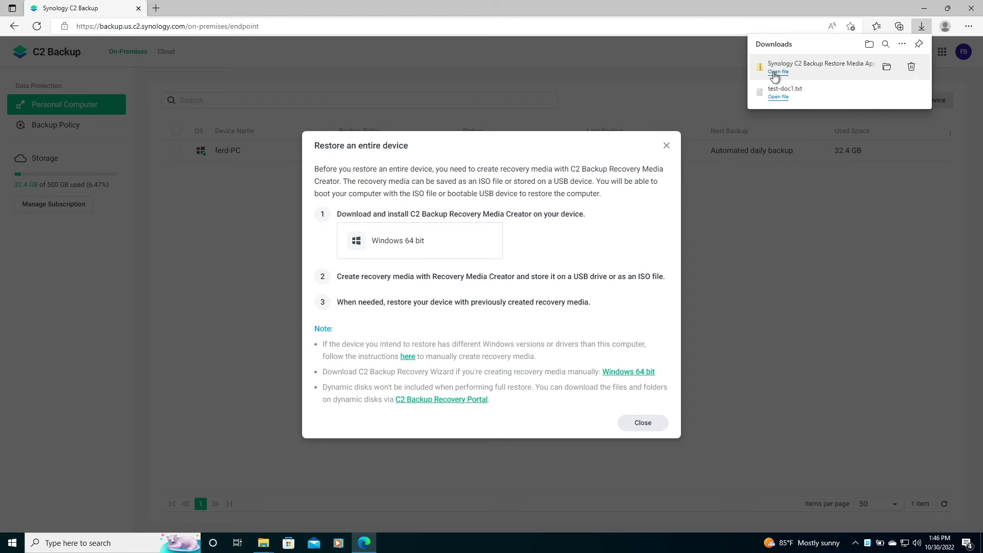
left_click(776, 72)
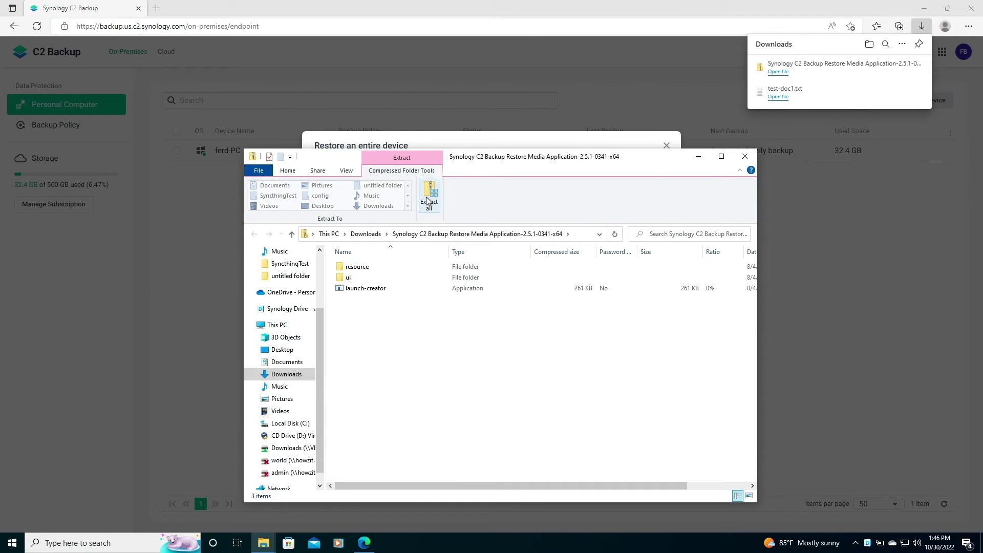
Extract the recovery media package and launch the Recovery Media Creator
left_click(428, 200)
left_click(574, 372)
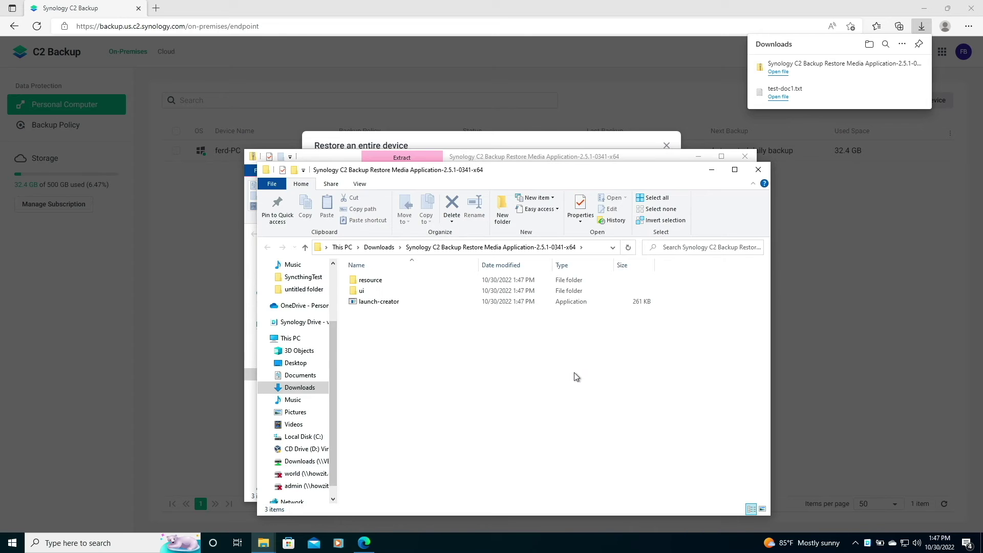
double_click(384, 303)
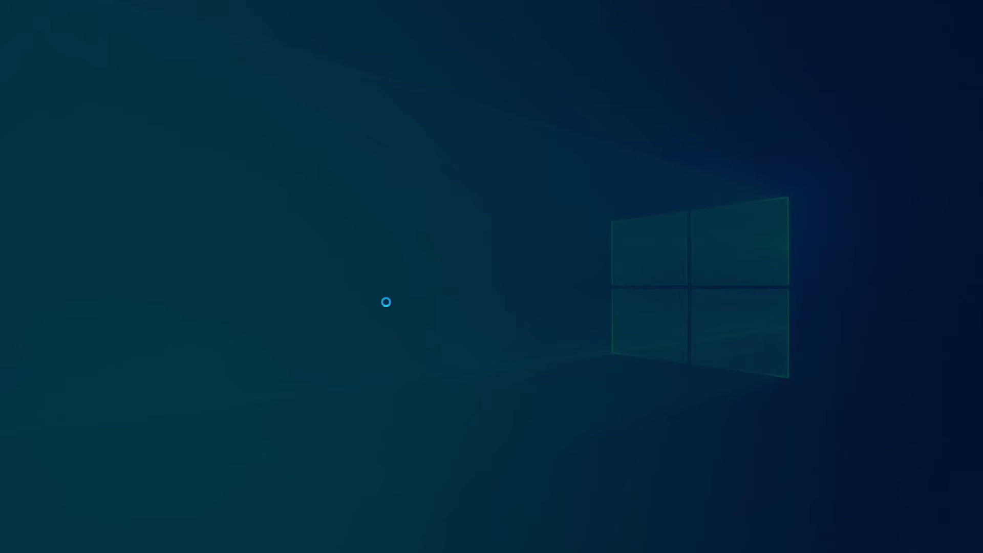
left_click(416, 342)
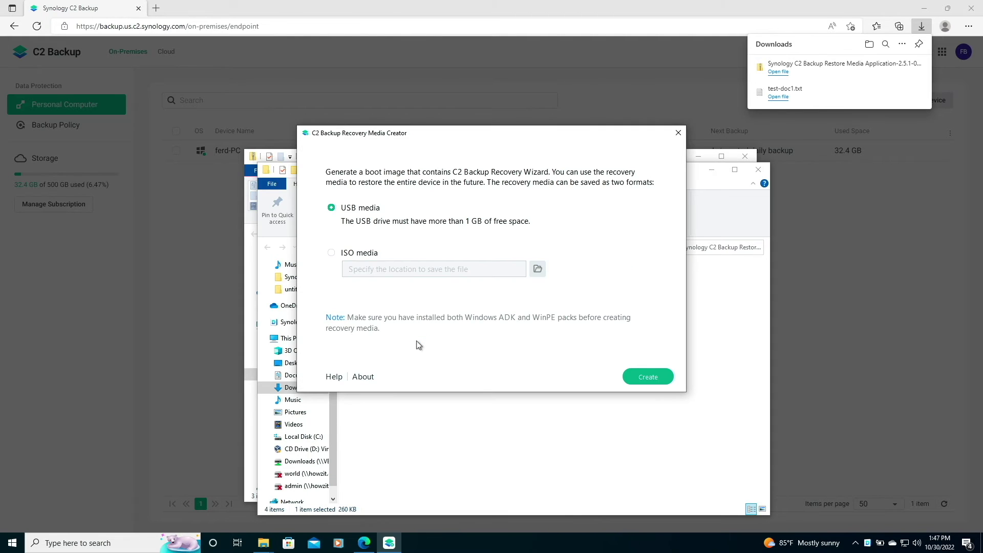
Set the recovery media to ISO saved in the Desktop folder and start creating it
left_click(354, 253)
left_click(537, 269)
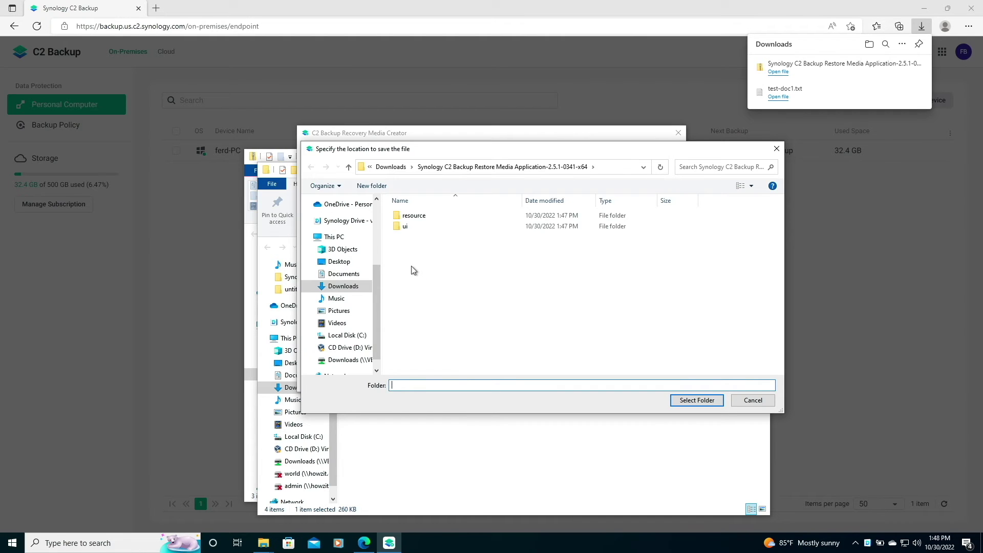
left_click(345, 262)
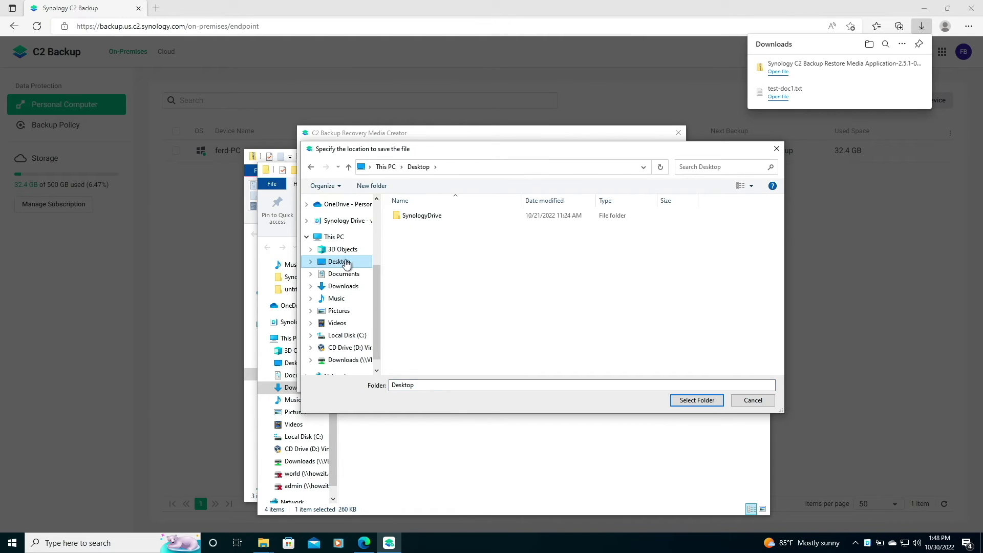
left_click(701, 400)
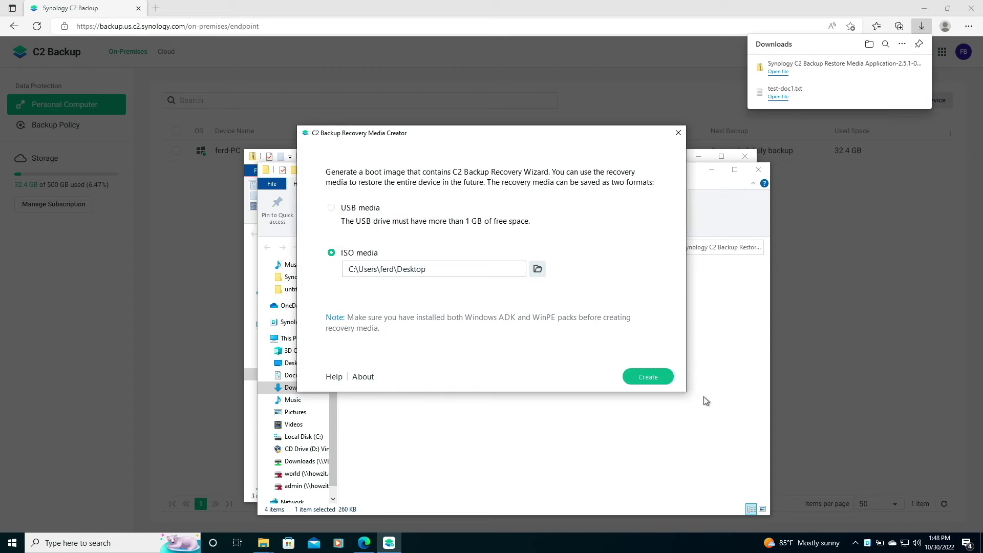
left_click(648, 378)
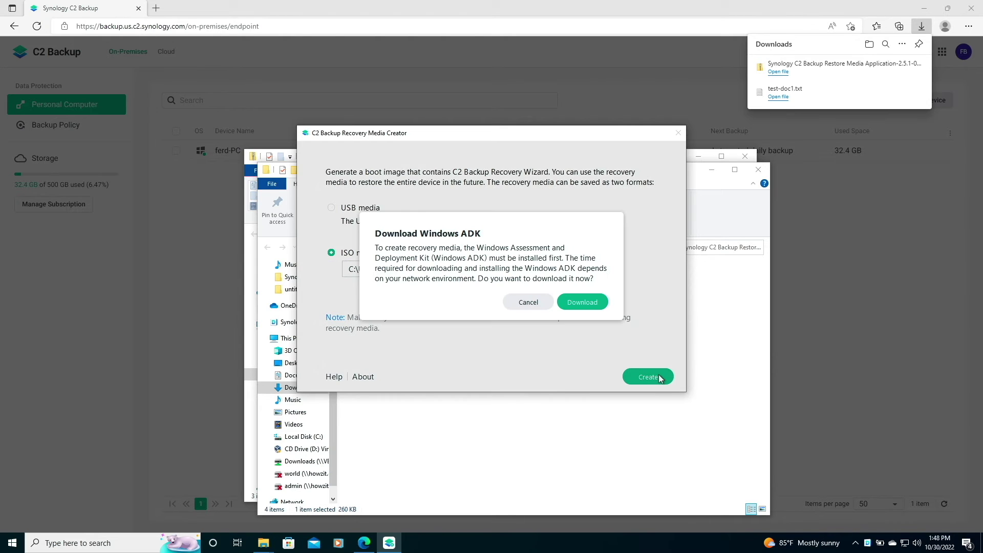
Download and install the Windows ADK with the default location, accepting the license agreement
left_click(586, 305)
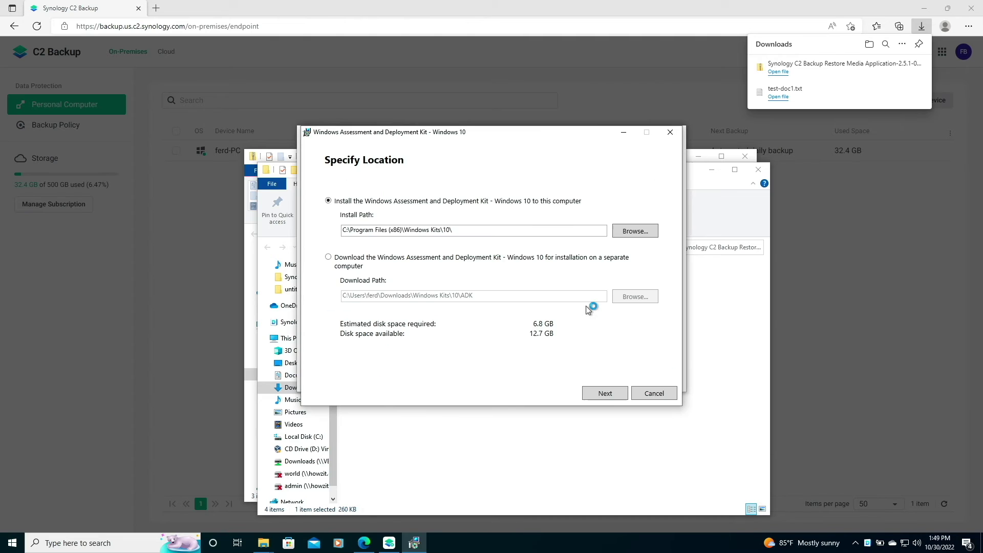
left_click(605, 393)
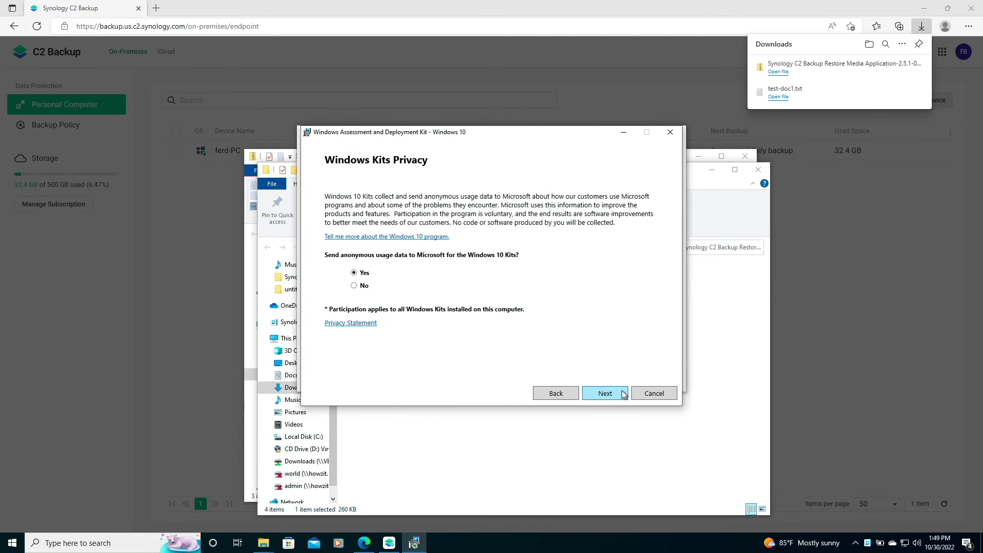
left_click(623, 393)
left_click(623, 393)
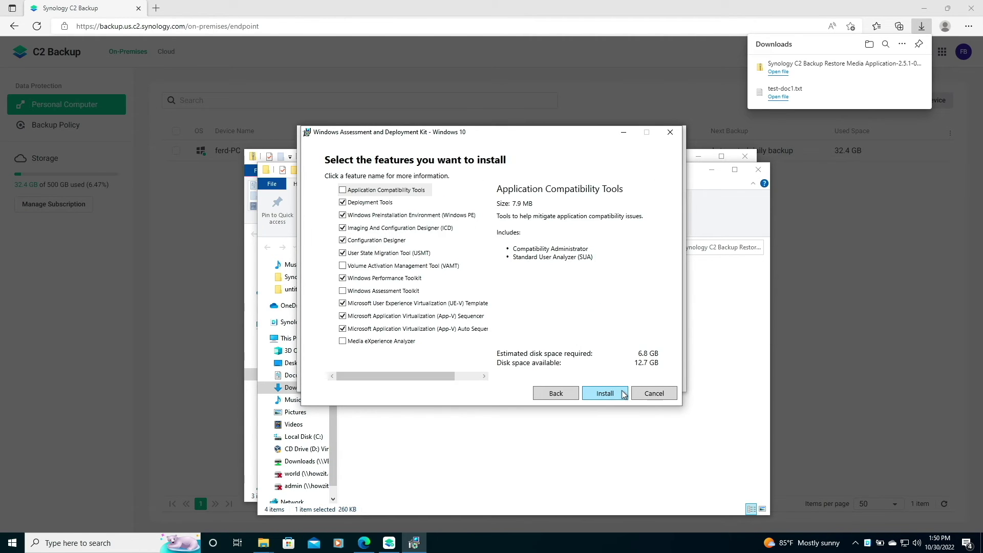
left_click(623, 394)
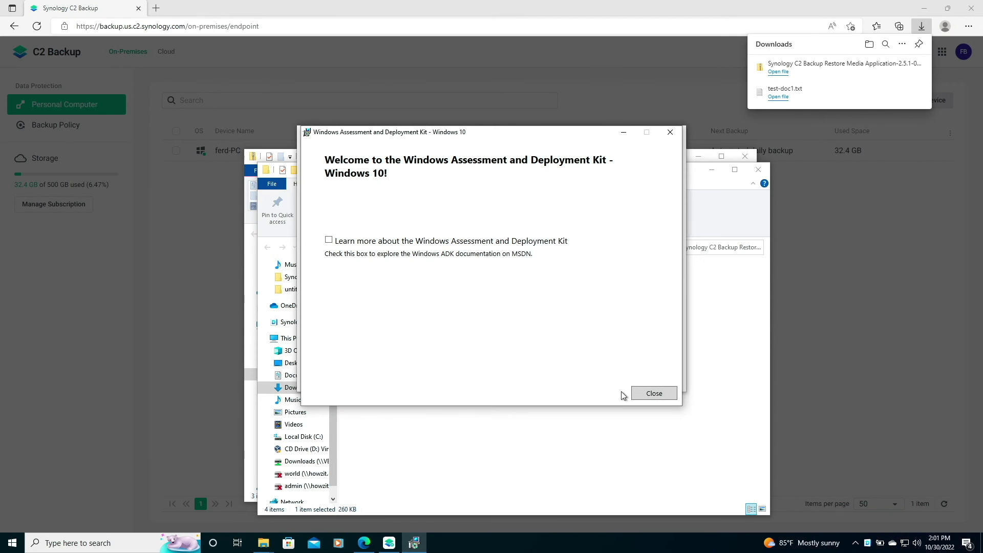
Finish the ADK setup and generate the C2 Backup Restore Media ISO on the Desktop
left_click(654, 394)
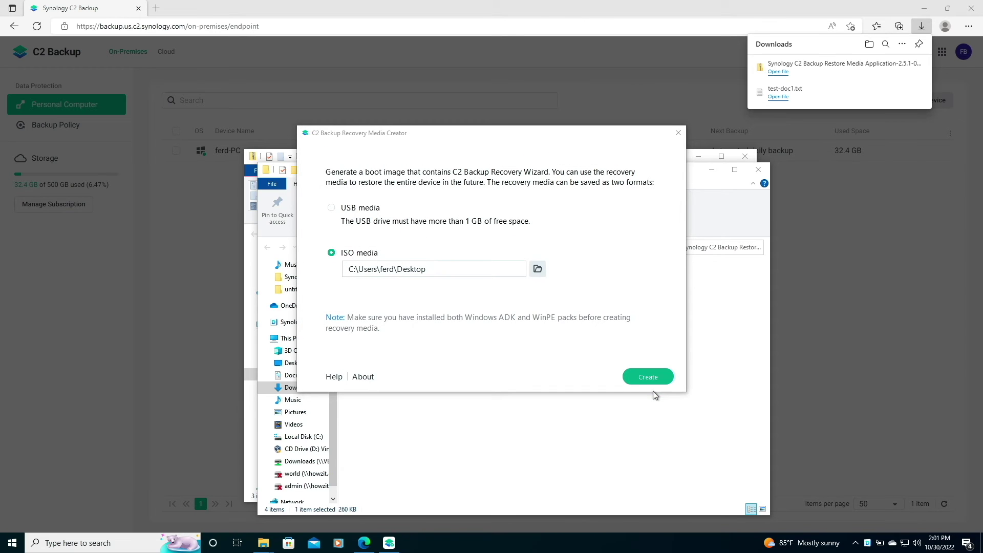
left_click(665, 380)
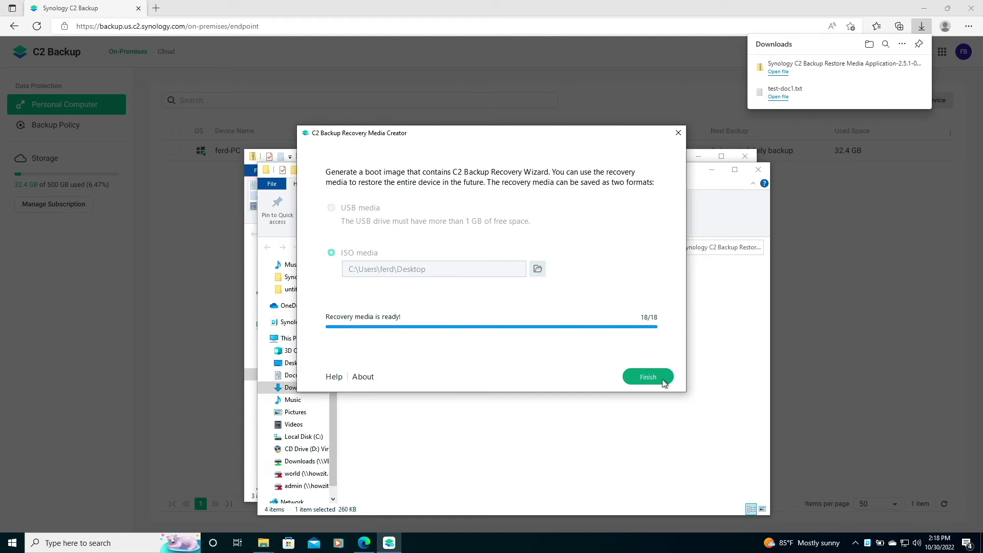
left_click(648, 378)
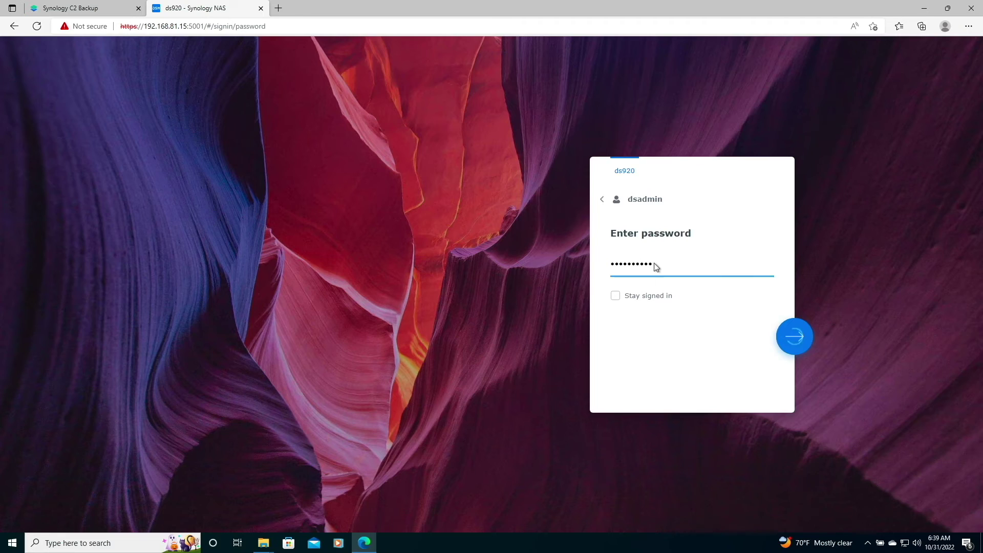
key("Return")
Sign in to DSM and go to homes > dsadmin in File Station
left_click(47, 225)
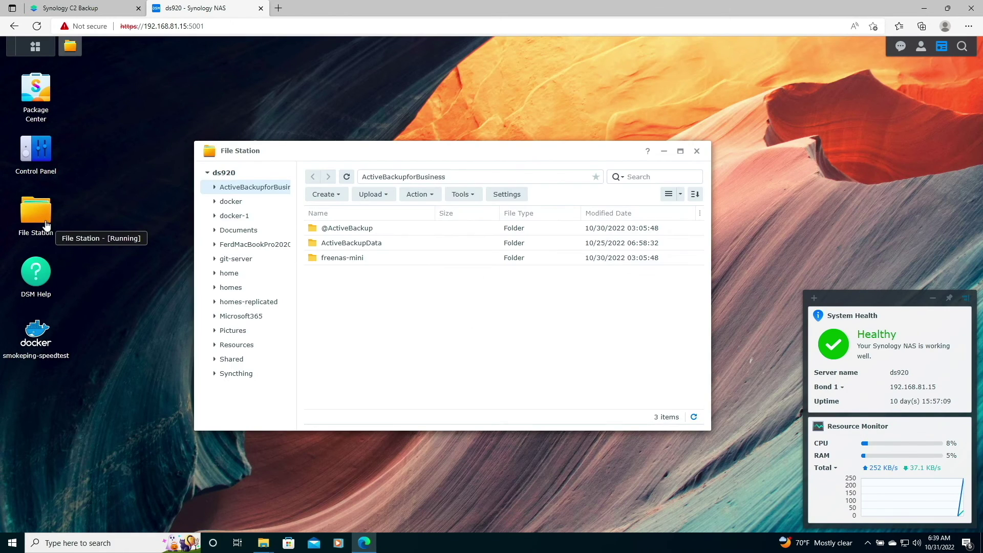
left_click(231, 288)
double_click(326, 243)
Upload C2 Backup Restore Media.iso to the folder without overwriting, then bring up Windows power options
left_click(372, 195)
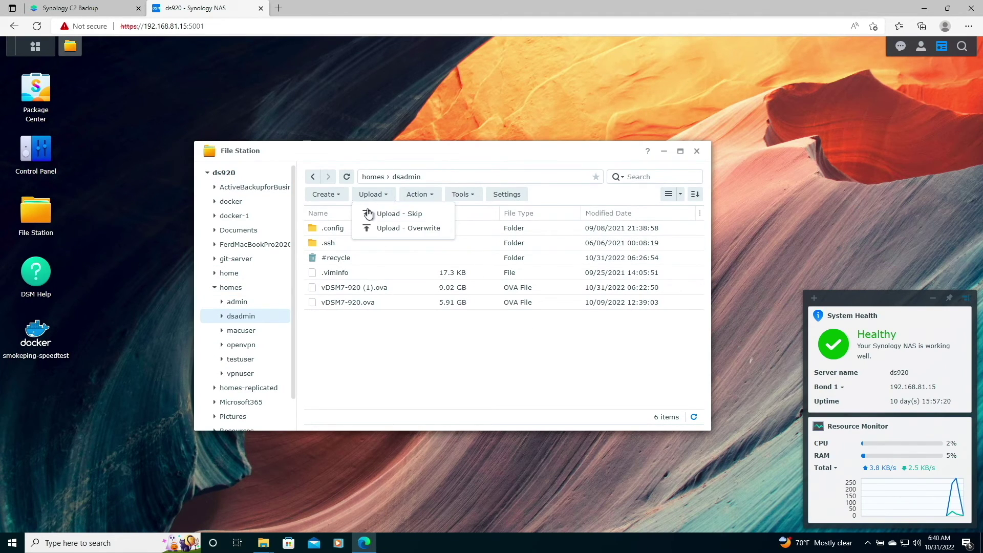
left_click(369, 214)
left_click(144, 87)
left_click(335, 244)
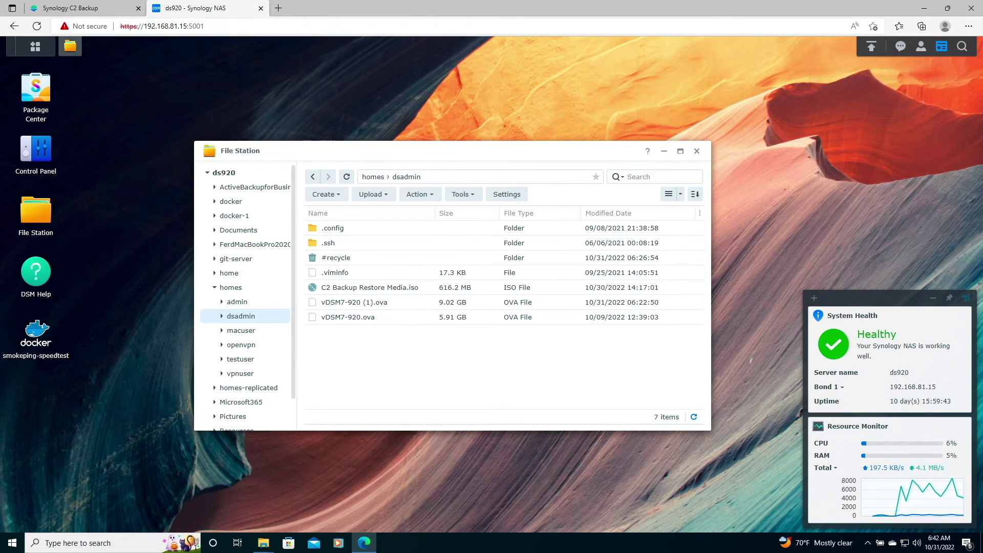
left_click(328, 243)
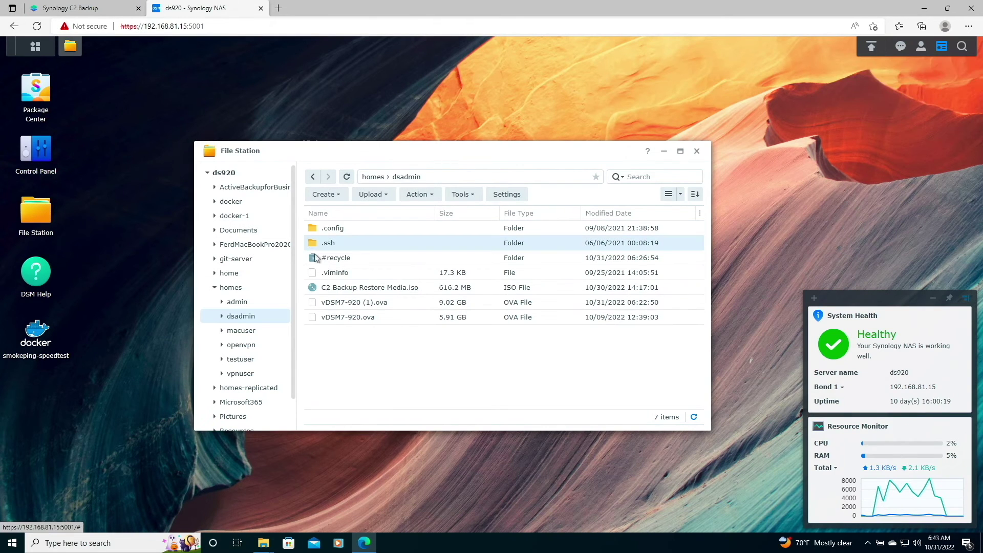
left_click(11, 544)
left_click(31, 521)
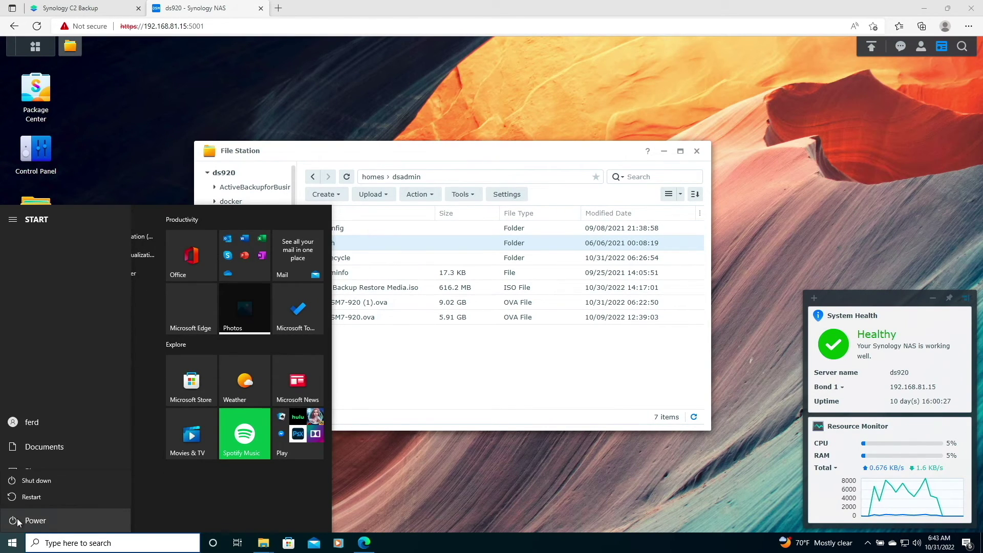
Shut down Windows, overriding the apps that block shutdown
left_click(38, 481)
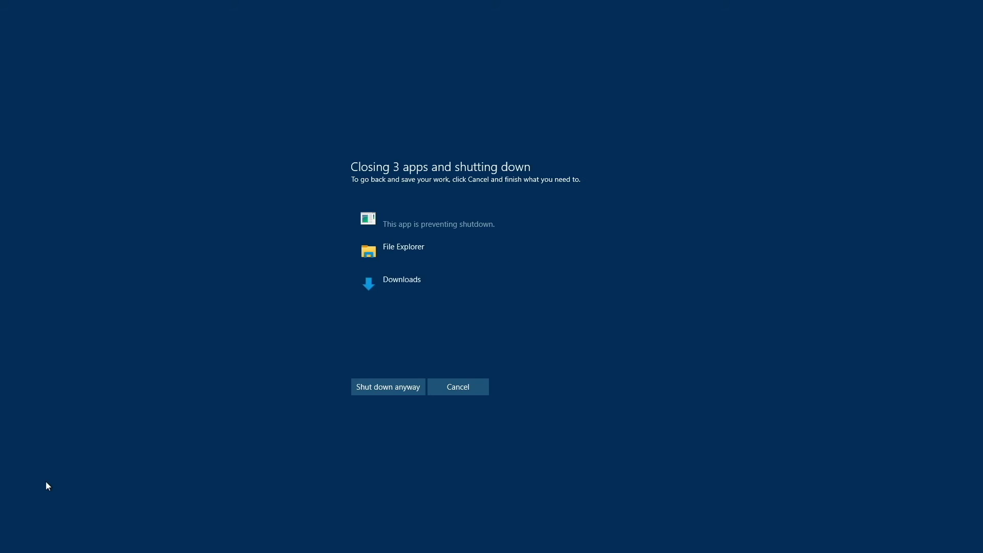
left_click(375, 388)
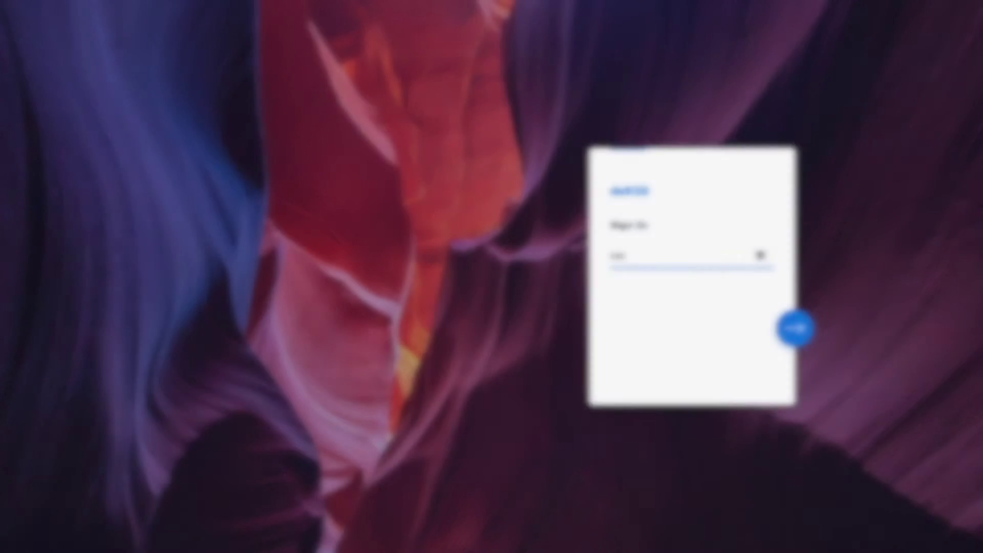
Sign in to DSM and open Virtual Machine Manager's list of virtual machines
key("Return")
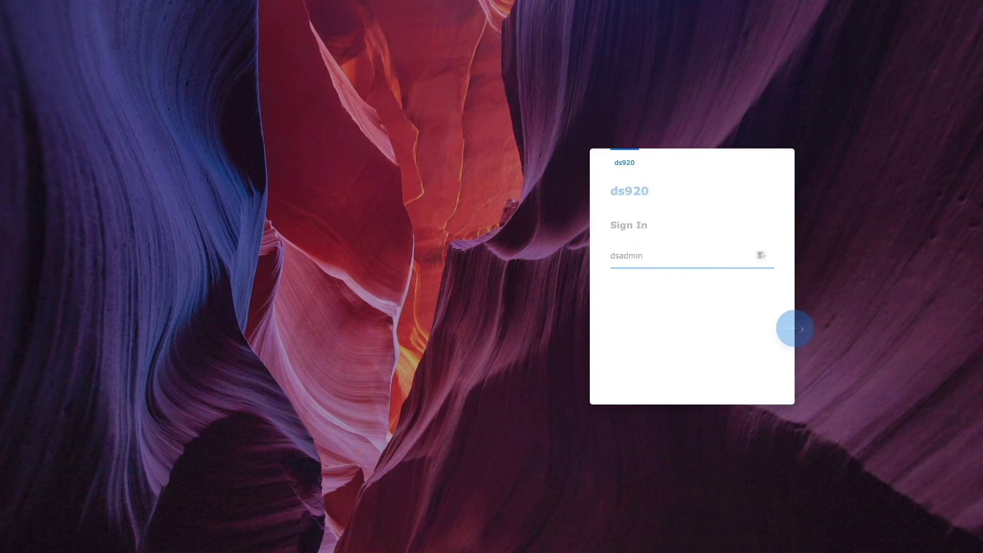
key("Return")
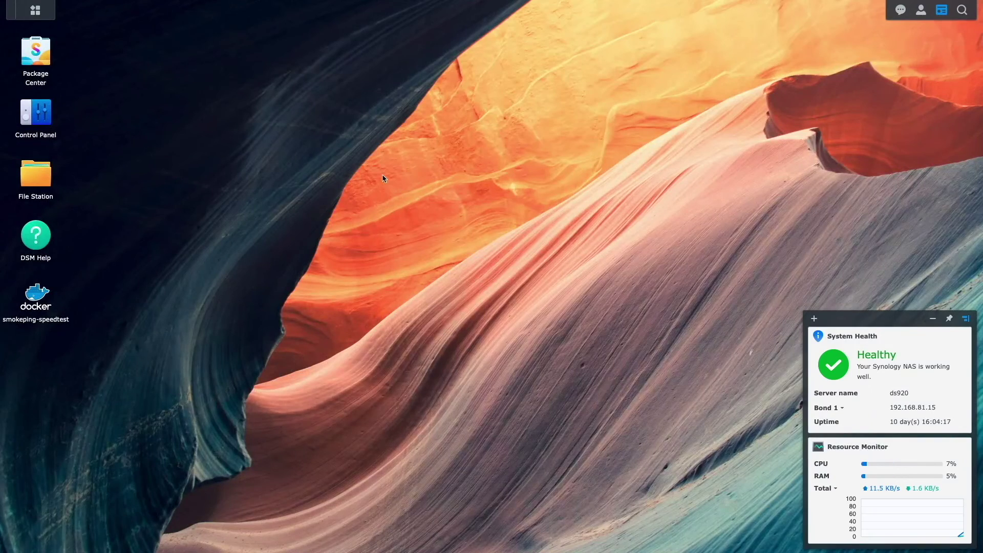
left_click(41, 17)
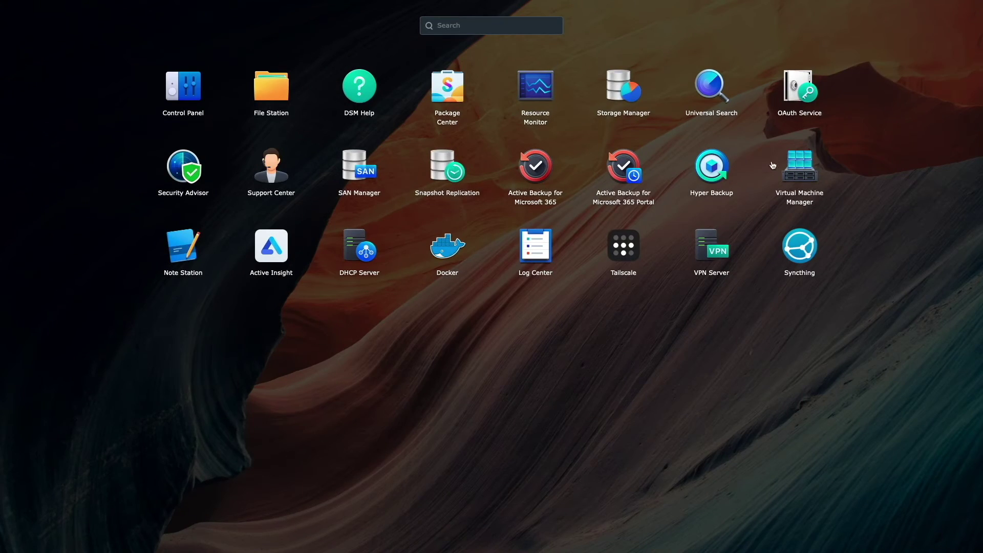
left_click(808, 171)
left_click(248, 128)
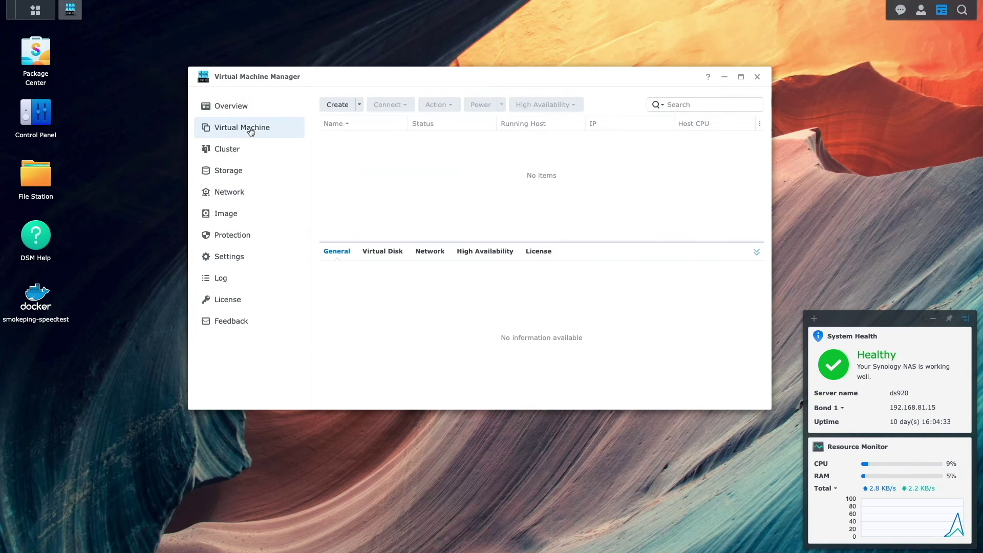
Start a new Microsoft Windows VM named ferd-PC-vm with 1 CPU on the default storage
left_click(337, 105)
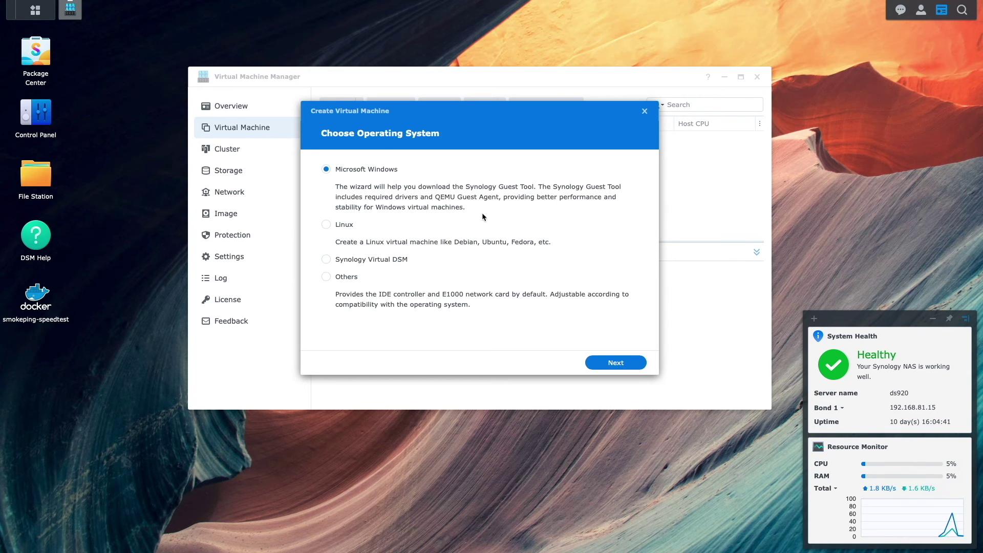
left_click(636, 364)
left_click(636, 364)
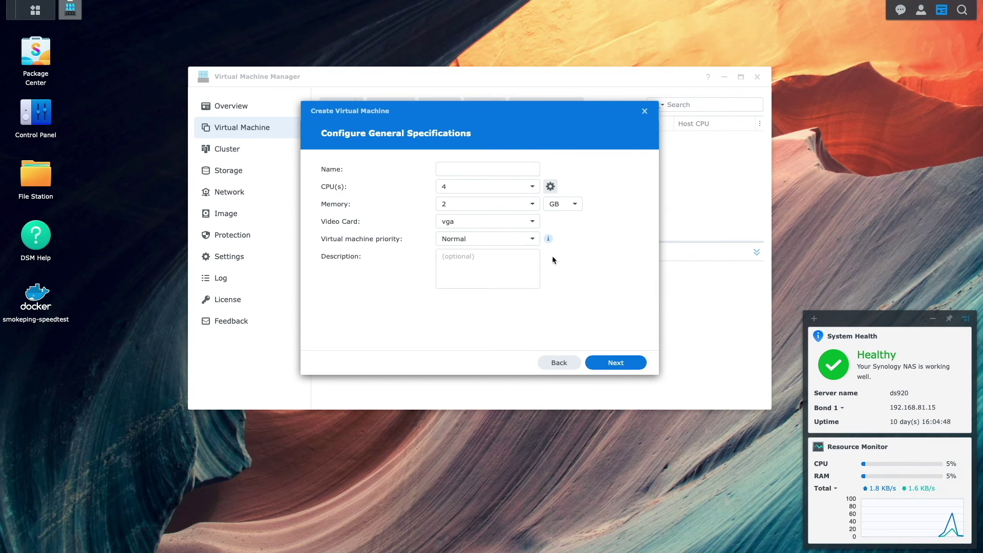
left_click(479, 169)
type("ferd-PC-vm")
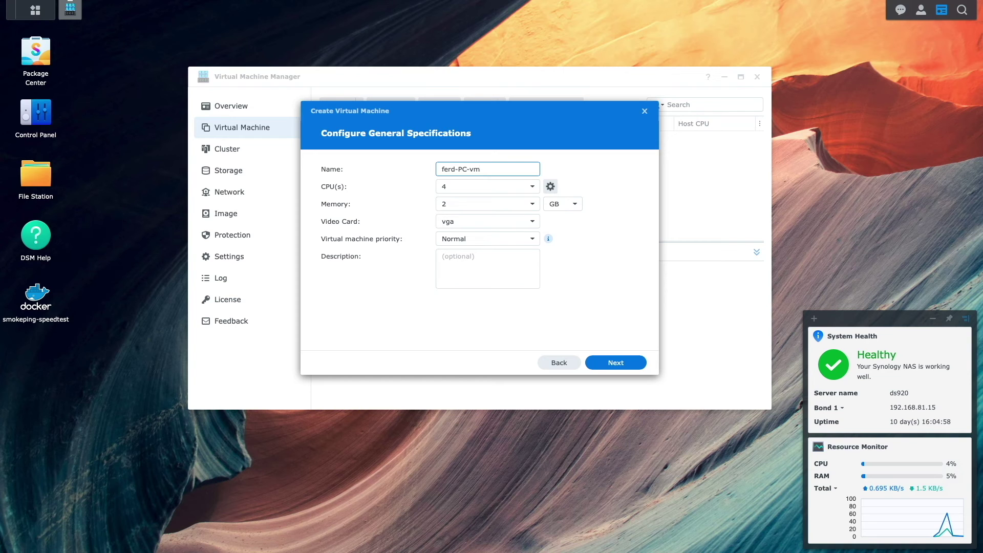
left_click(532, 187)
left_click(509, 205)
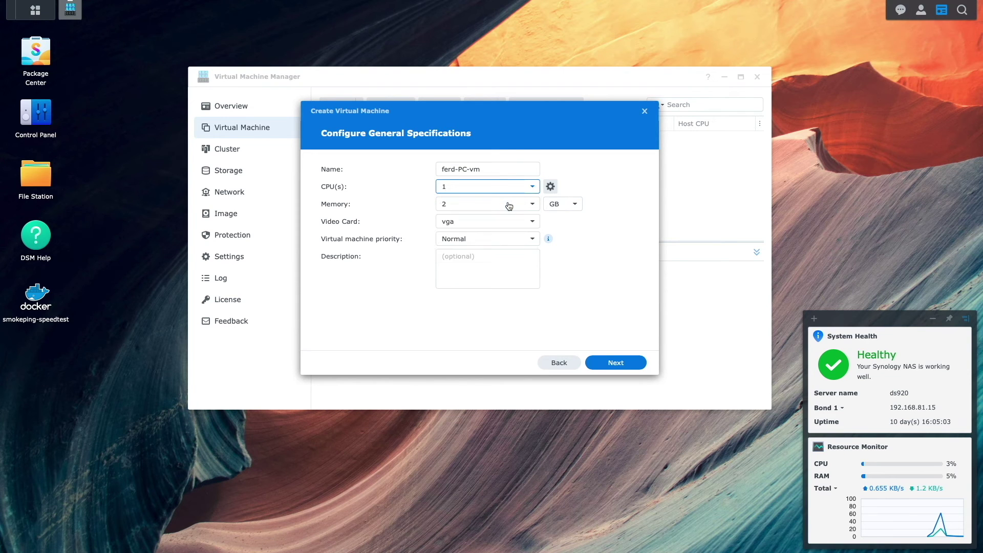
left_click(627, 360)
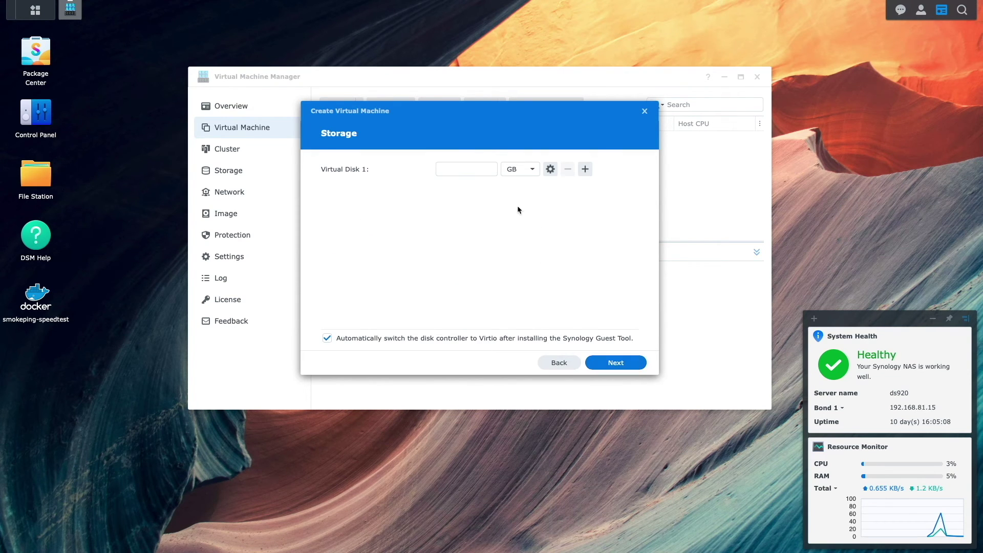
Set the virtual disk size to 60 and keep the default network settings
left_click(488, 168)
type("60")
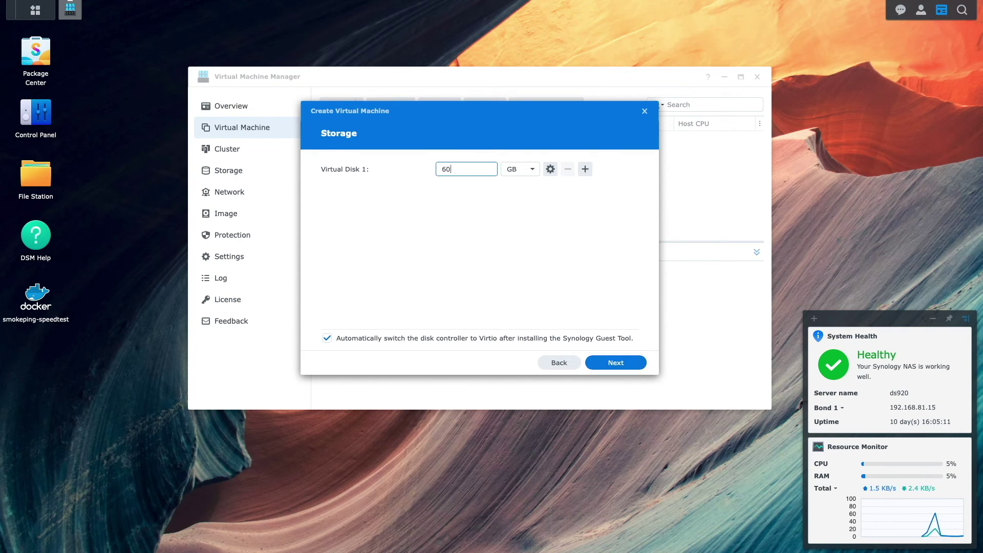
left_click(645, 363)
left_click(644, 363)
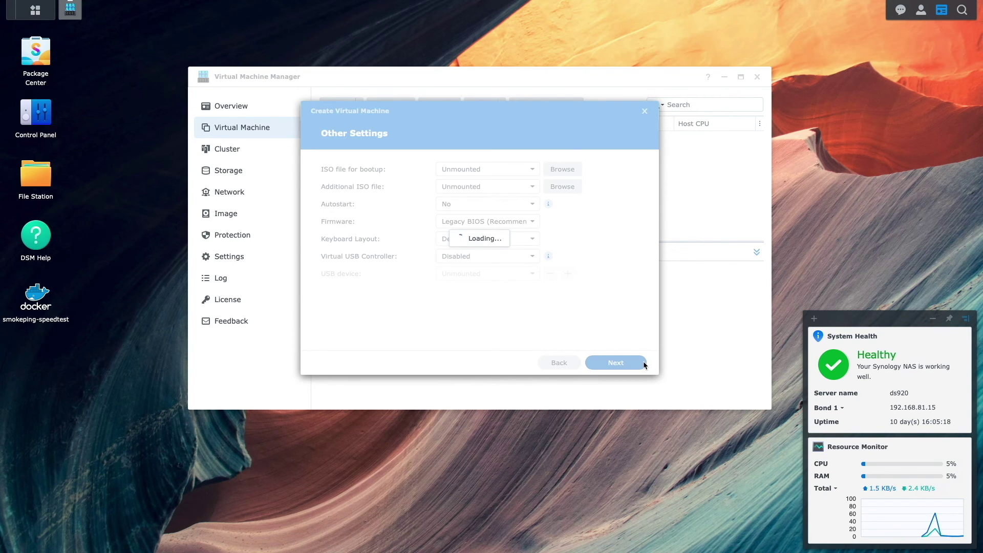
Set the boot ISO to C2 Backup Restore Media.iso from homes/dsadmin
left_click(578, 169)
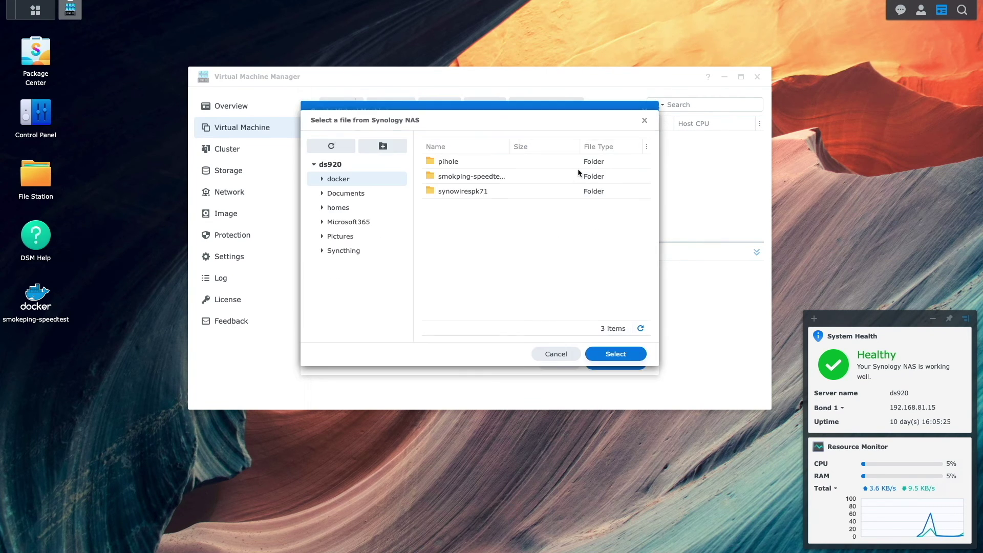
left_click(344, 208)
double_click(446, 176)
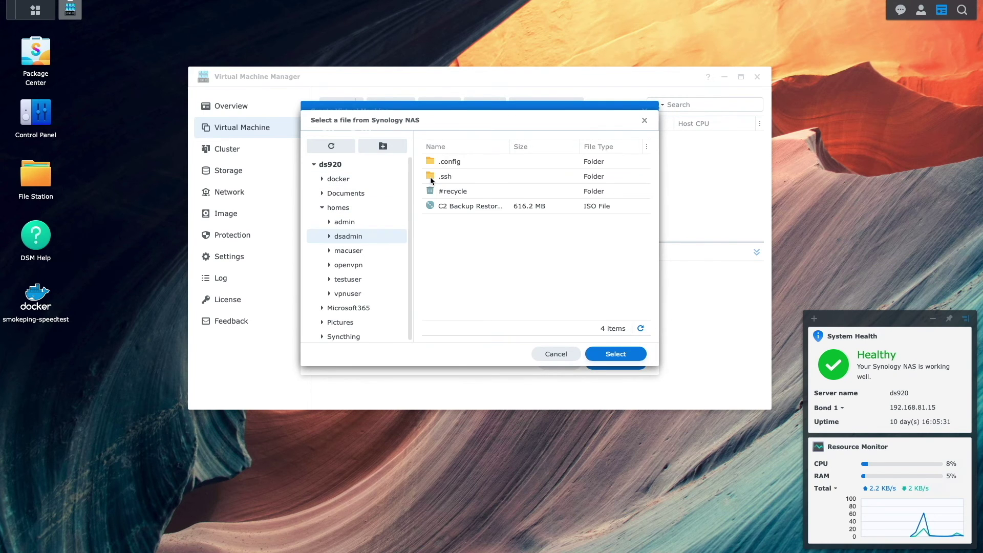
left_click(460, 211)
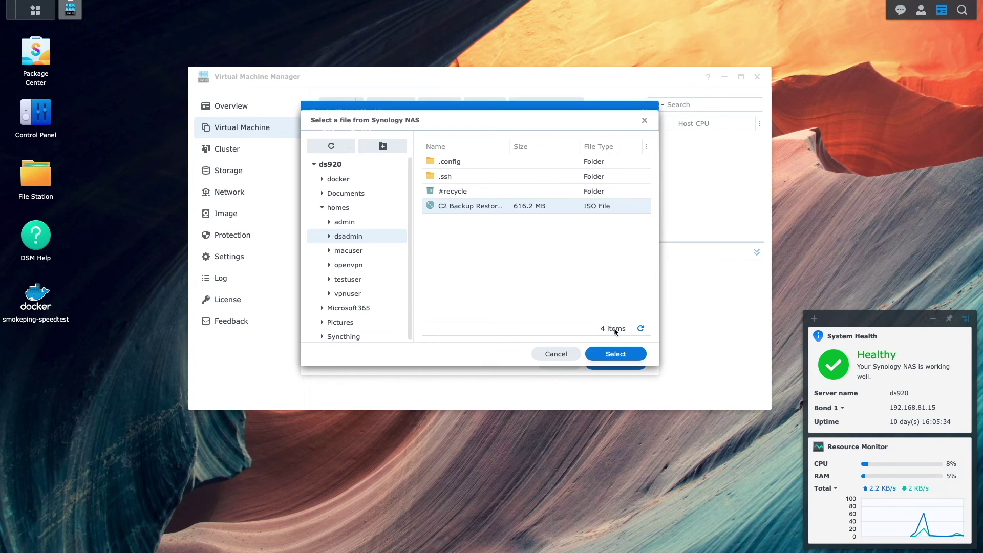
left_click(636, 353)
Allow the administrator account to power the VM and finish creating it
left_click(643, 364)
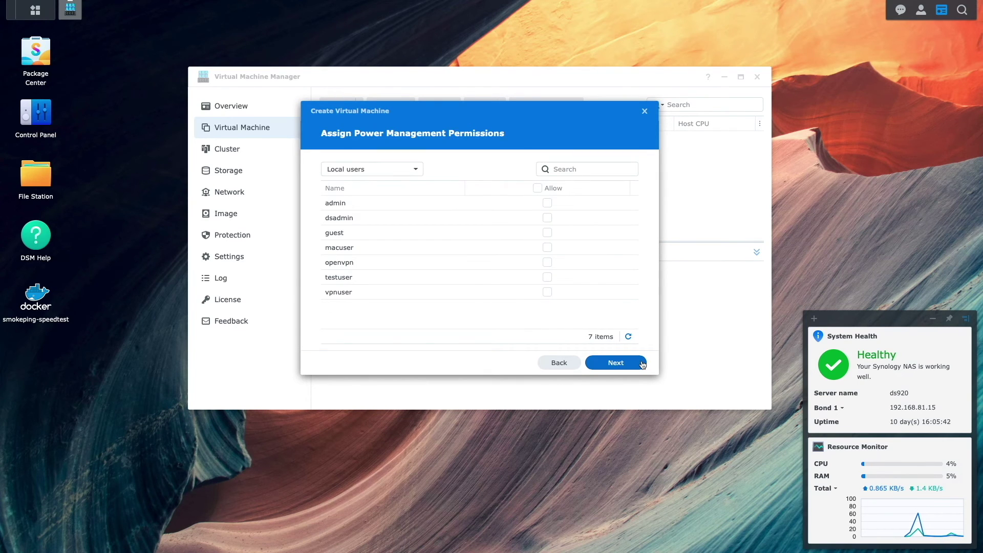
left_click(547, 217)
left_click(636, 363)
left_click(635, 363)
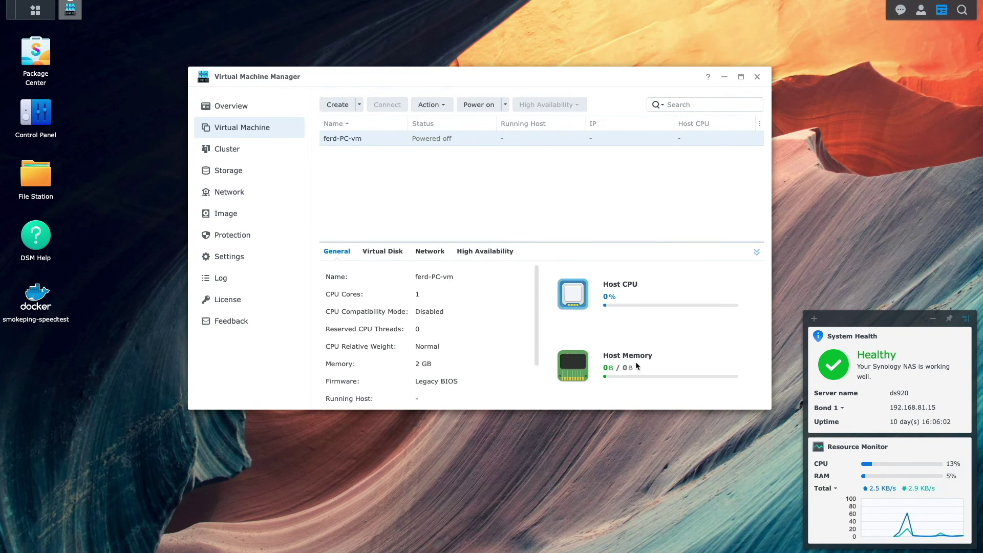
Power on ferd-PC-vm, open its console, and start the recovery wizard
left_click(481, 105)
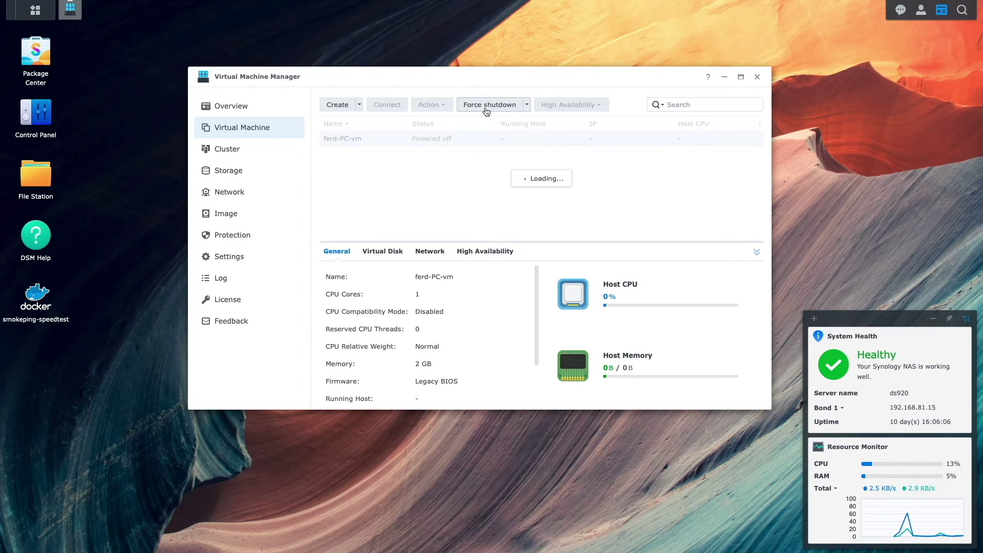
left_click(401, 104)
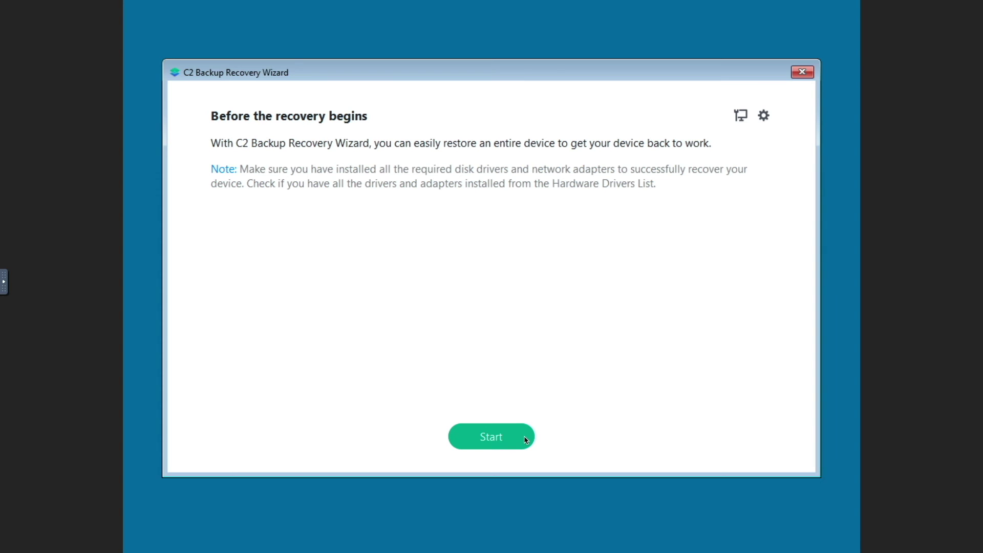
left_click(526, 440)
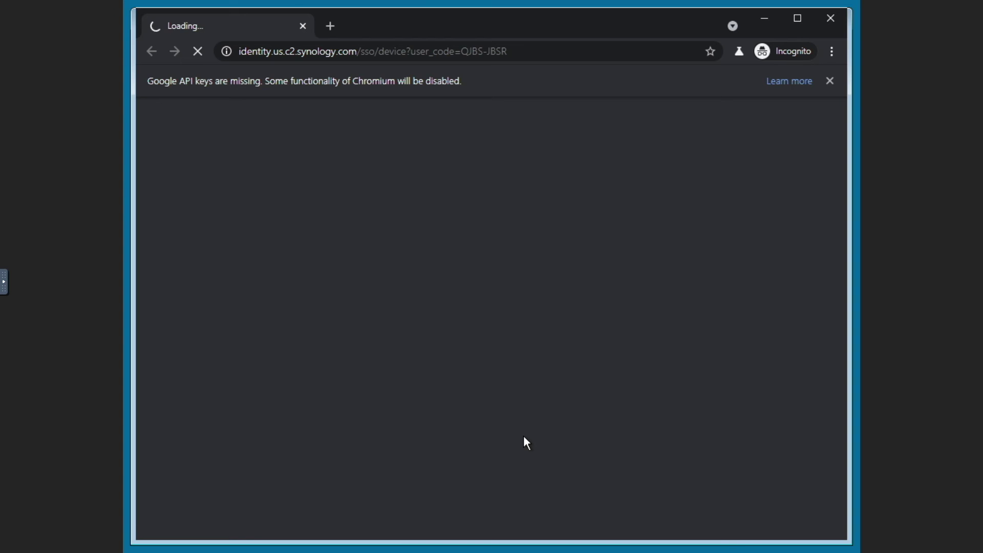
Sign in to the Synology C2 account in the browser and enter the backup encryption key
left_click(544, 408)
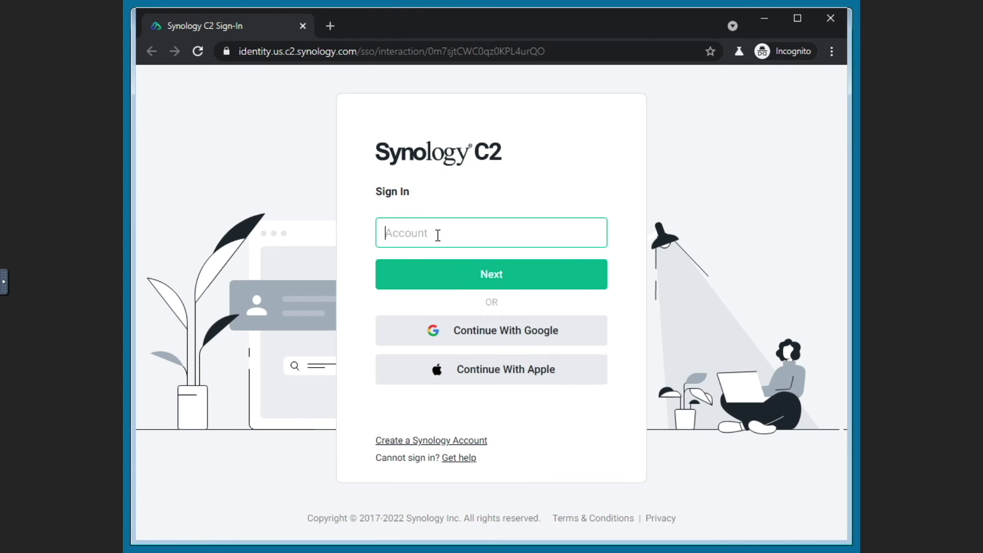
key("ctrl+v")
left_click(581, 277)
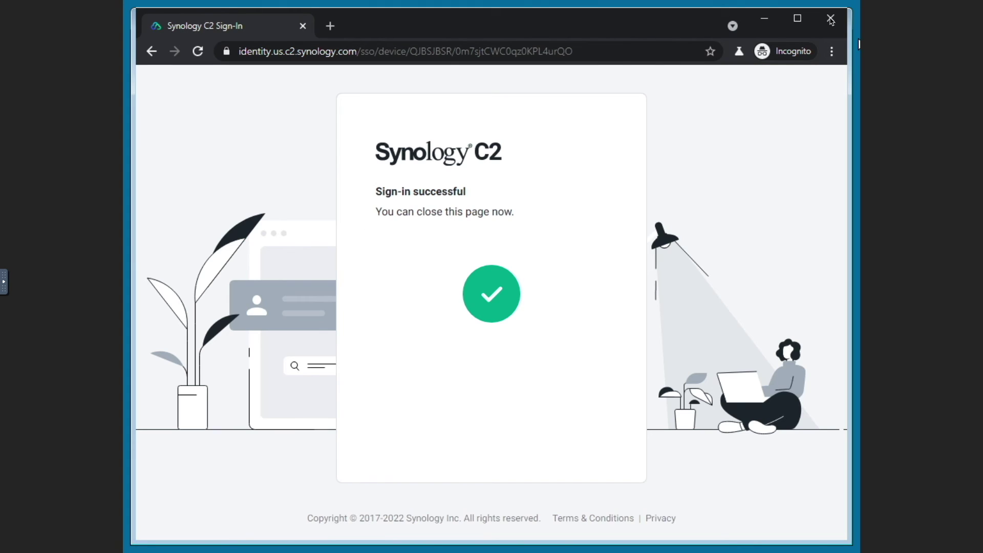
left_click(831, 20)
type("•••••••••••••")
left_click(787, 456)
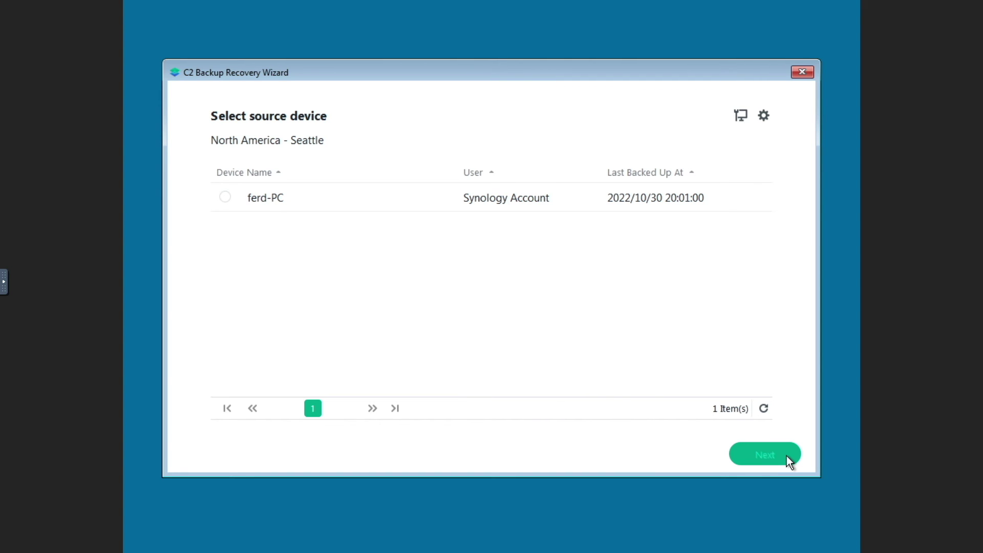
Choose ferd-PC, keep Entire device restore, pick version 2022/10/29 20:59:33, and pass the summary
left_click(251, 205)
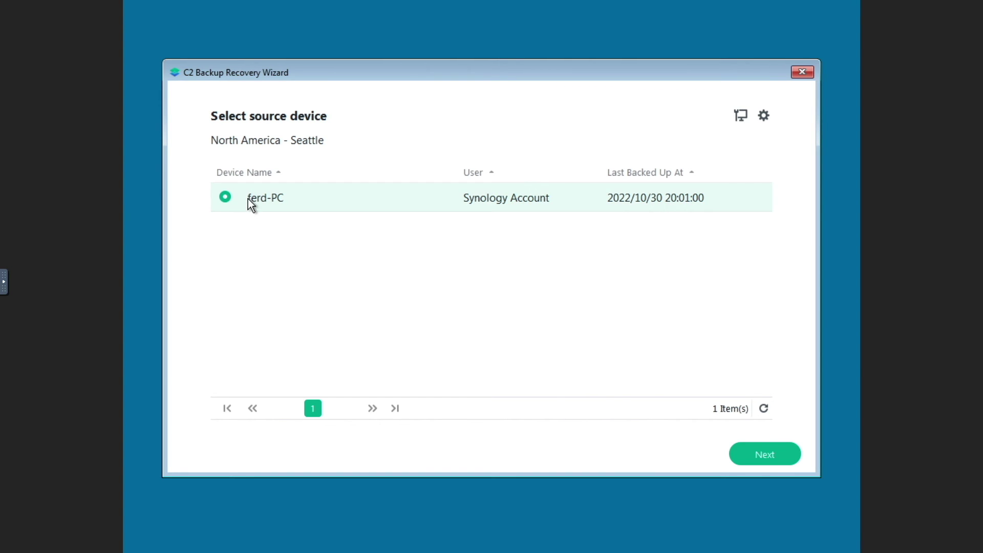
left_click(734, 452)
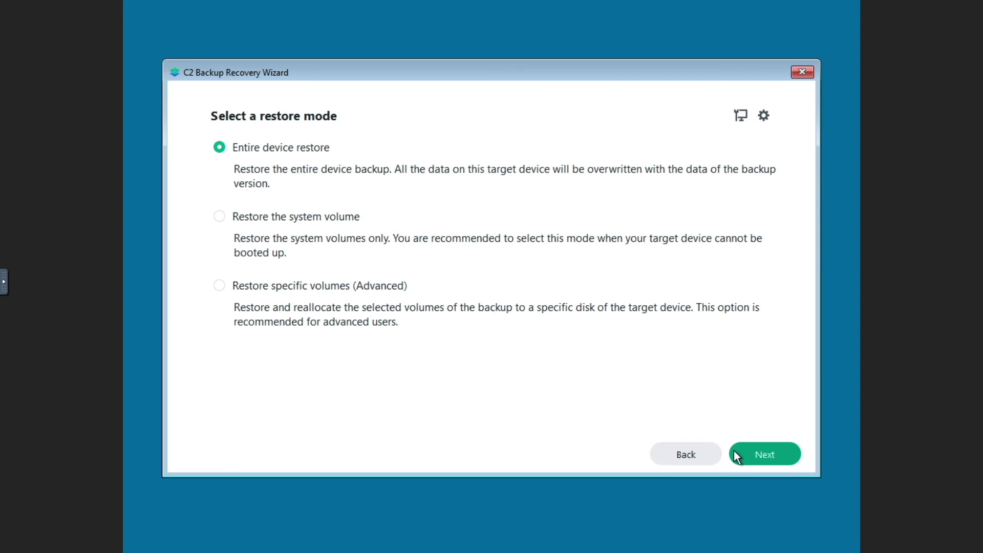
left_click(733, 455)
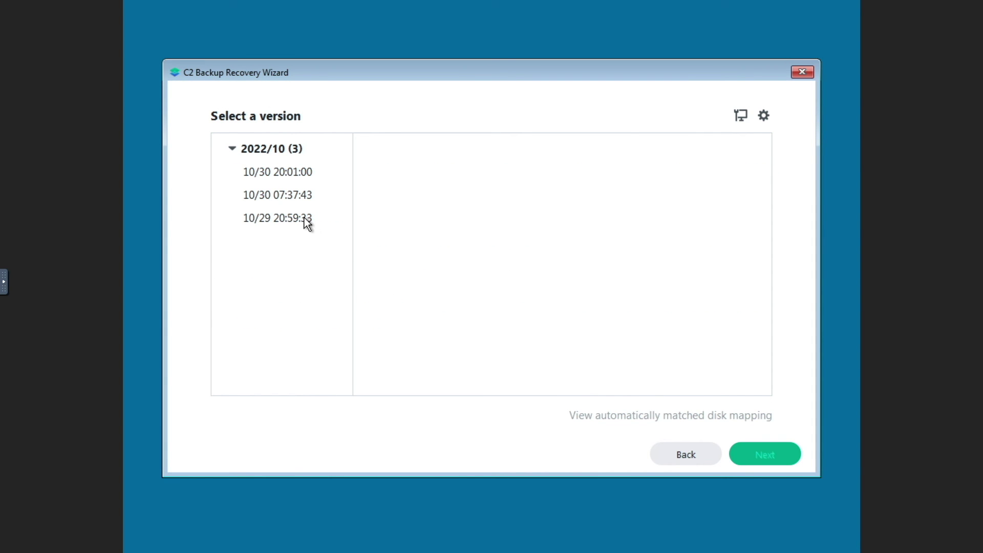
left_click(306, 222)
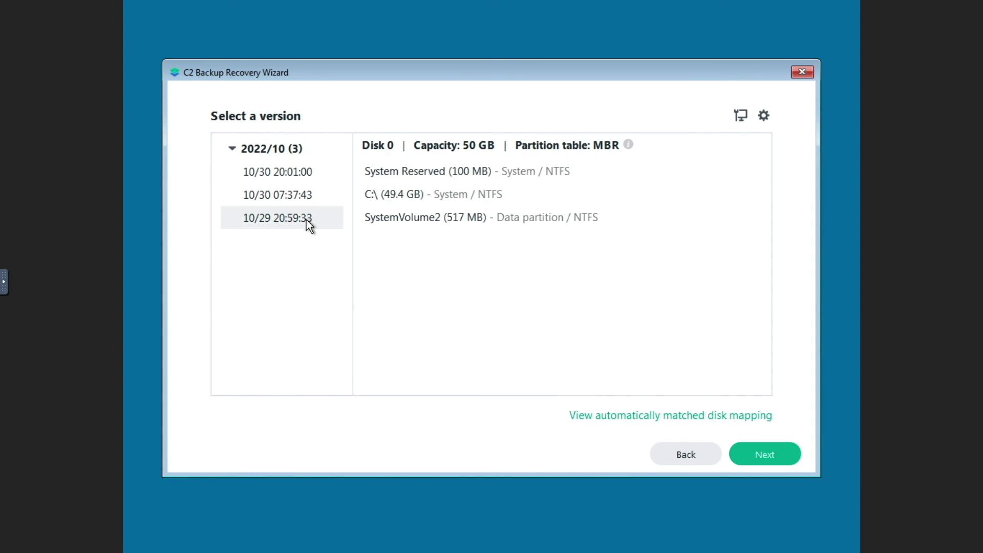
left_click(737, 448)
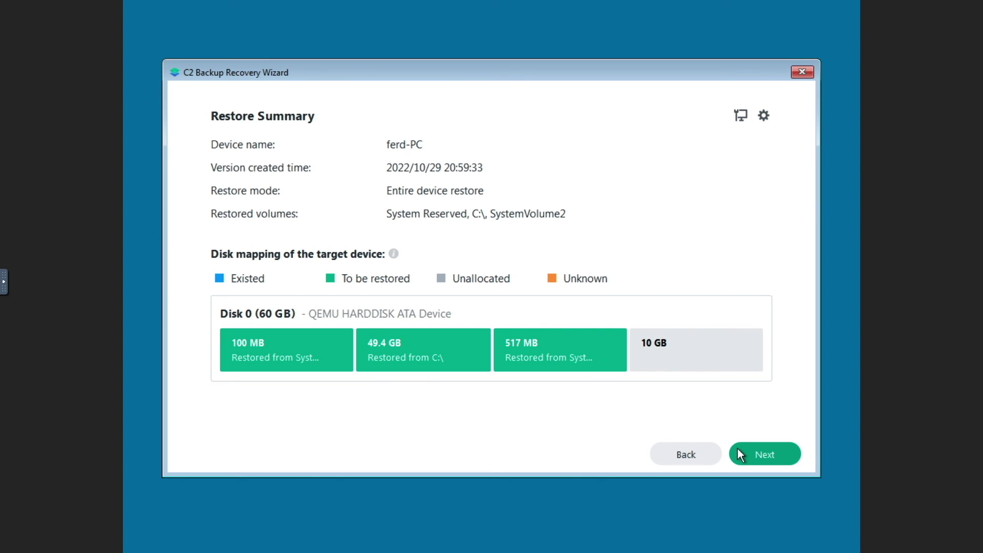
left_click(738, 449)
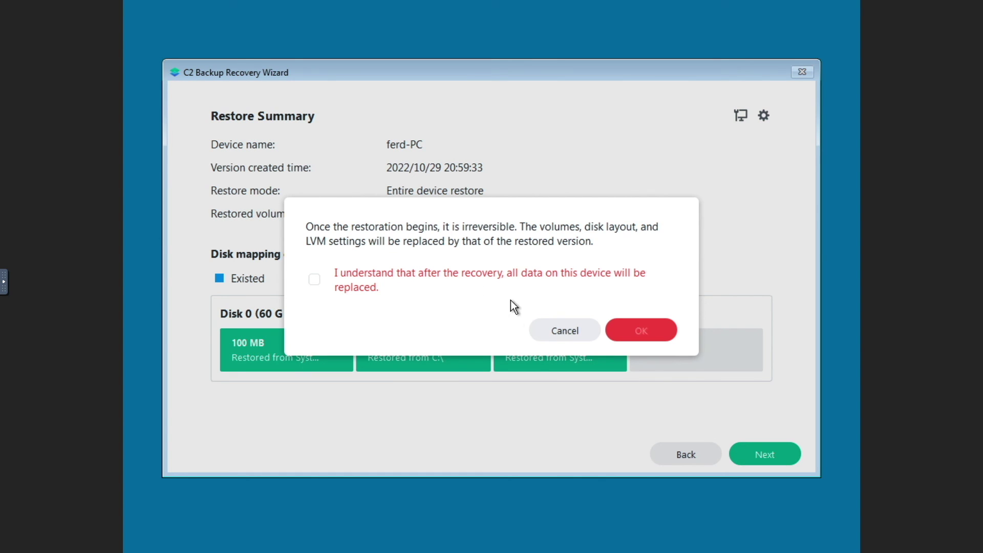
Acknowledge the data-replacement warning, restore all three volumes, and finish the wizard
left_click(464, 274)
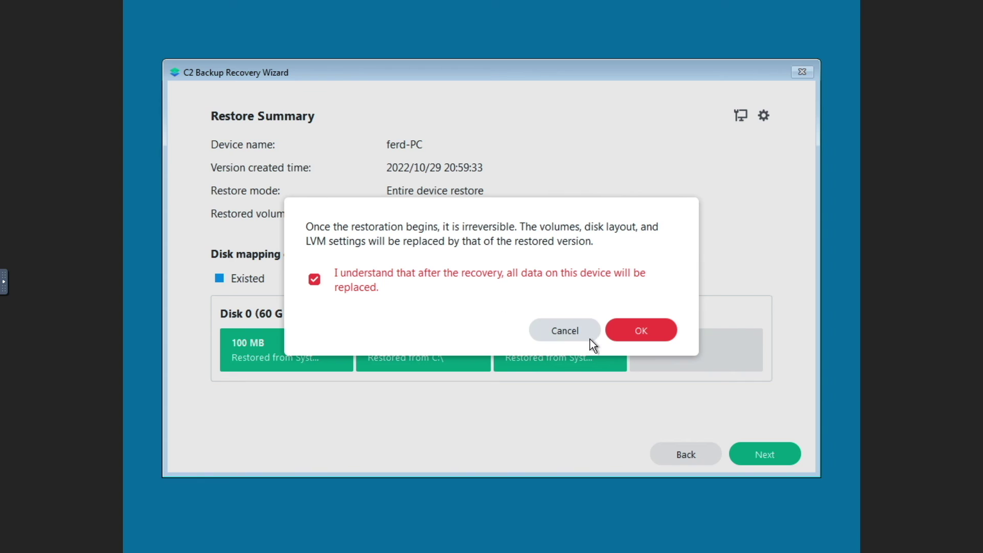
left_click(610, 332)
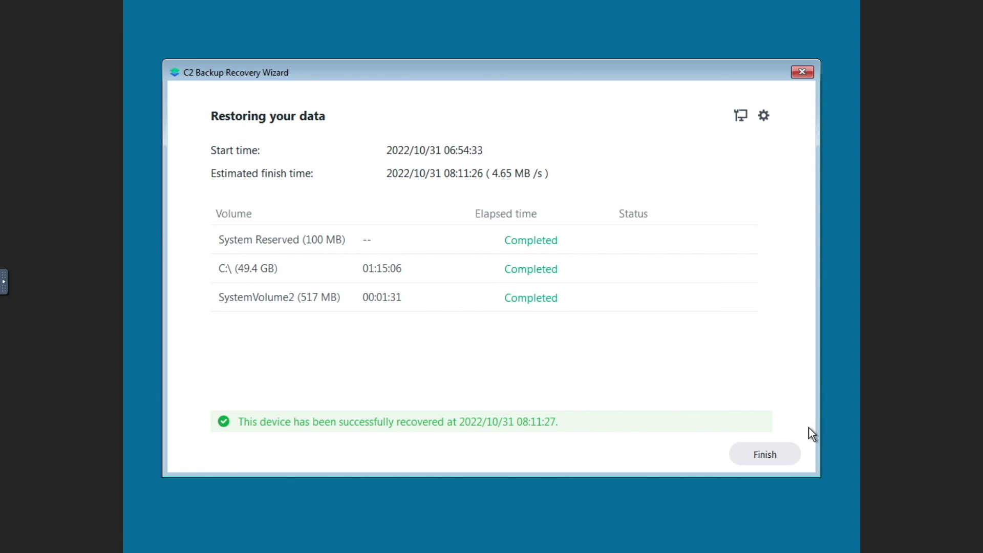
left_click(794, 456)
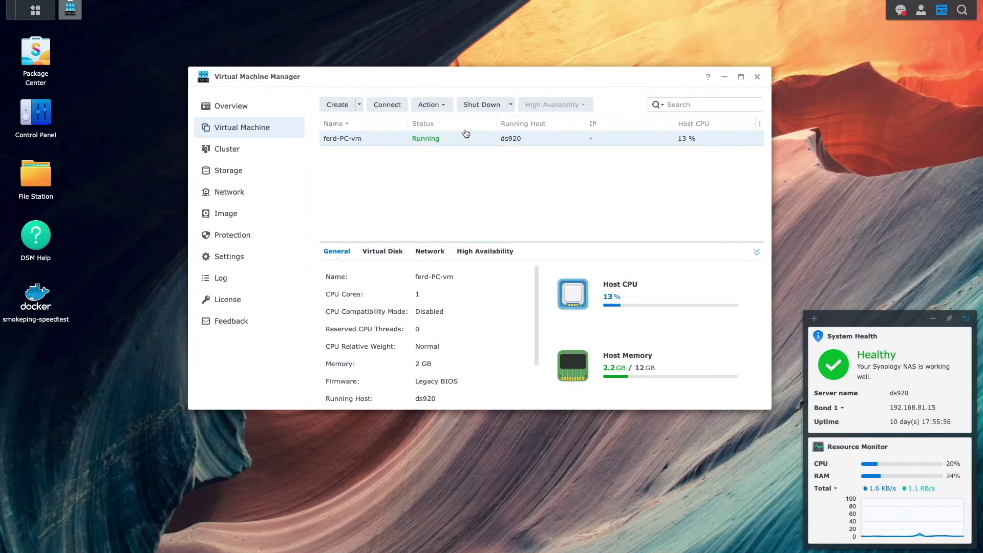
Set the VM's ISO file for bootup to Unmounted, then restart it from disk
left_click(445, 106)
left_click(431, 124)
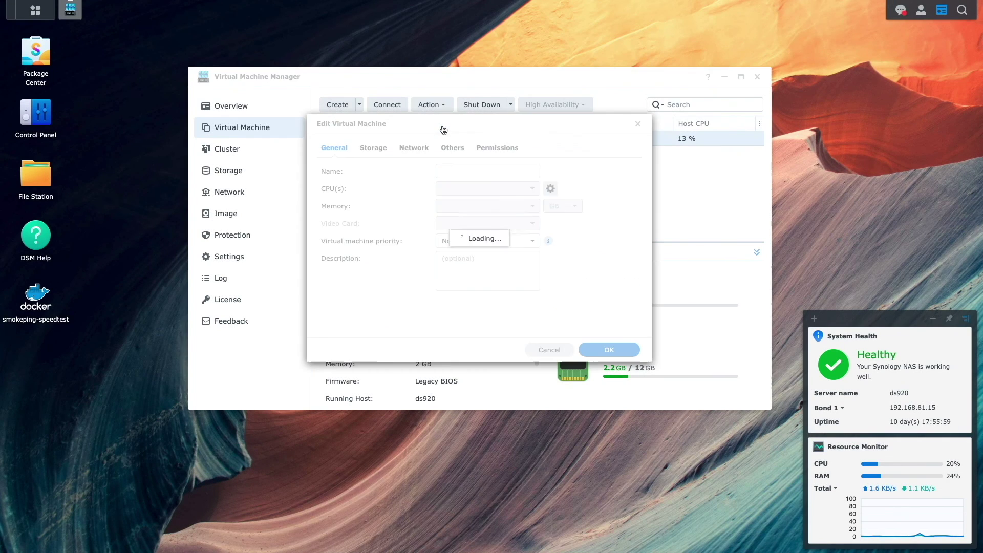
left_click(453, 149)
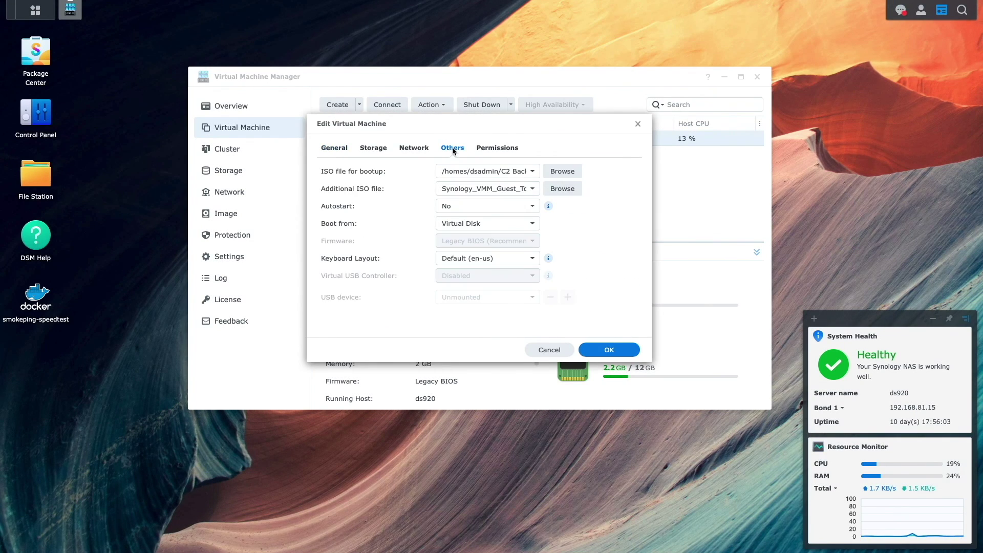
left_click(533, 171)
left_click(505, 191)
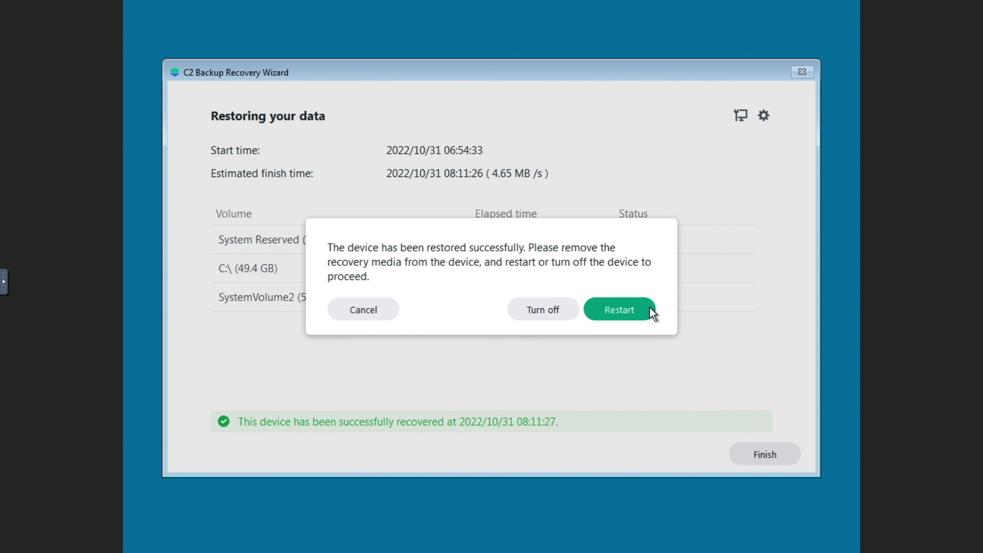
left_click(649, 308)
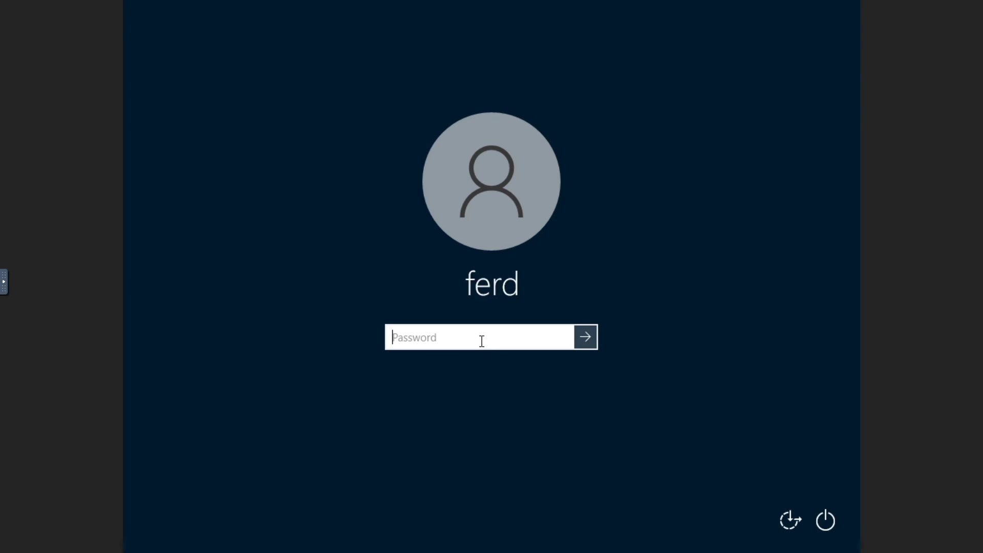
Enter the account password to reach the restored Windows desktop, then start a search
type("**********")
key("Return")
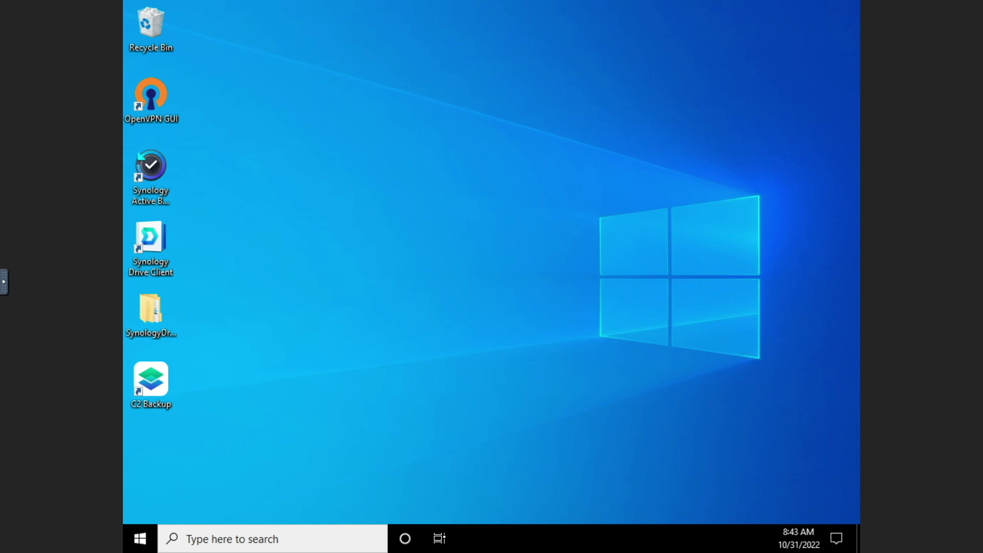
key("super+s")
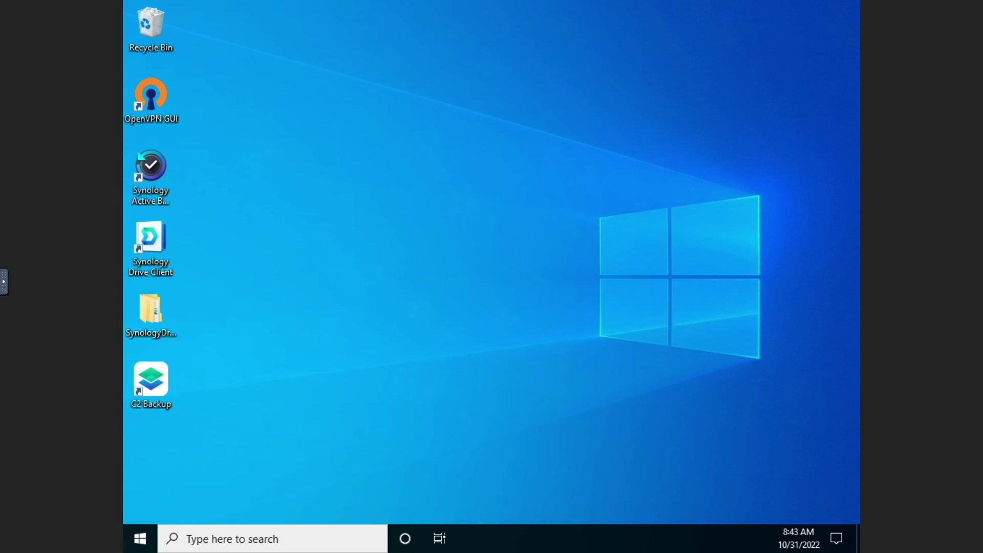